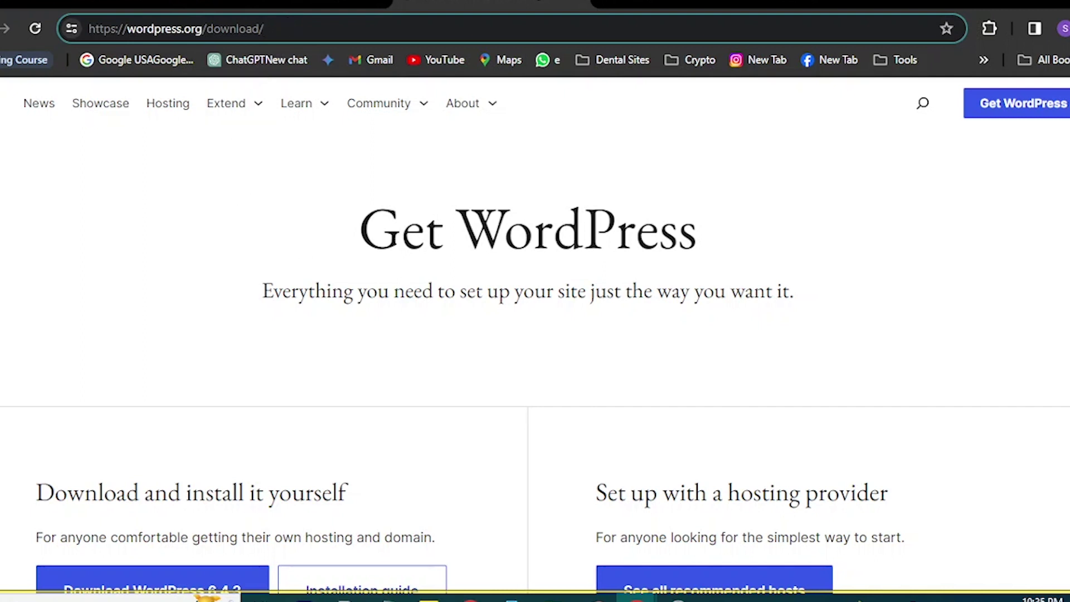
Load the wordpress.org site in Chrome and look over its home page.
scroll(362, 281, "down", 3)
scroll(459, 271, "up", 3)
key("Return")
scroll(360, 316, "down", 9)
scroll(150, 229, "up", 3)
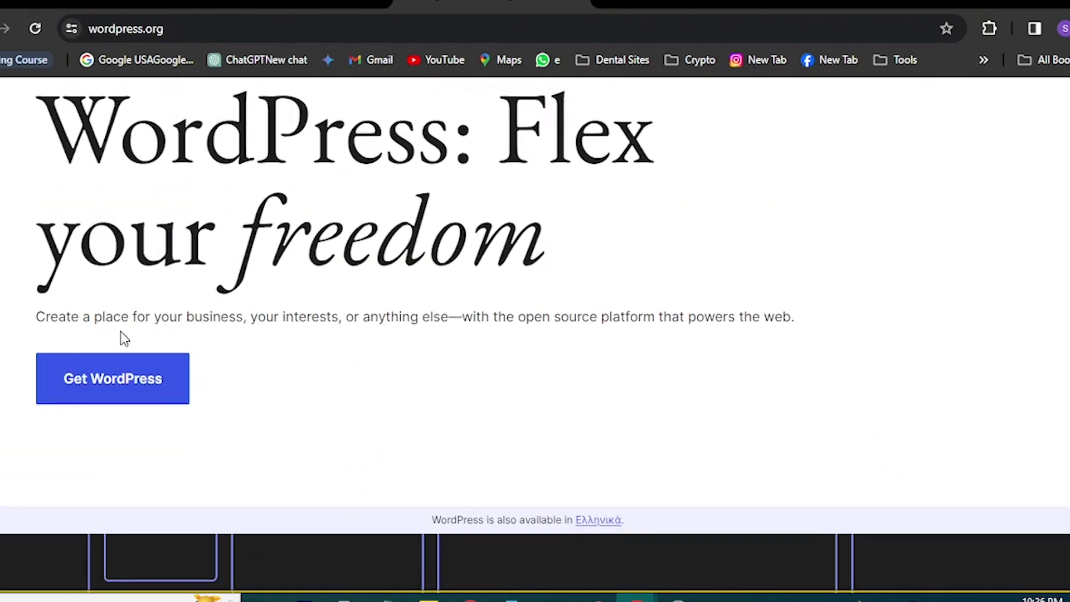
Review the Get WordPress page offering WordPress 6.4.3, then switch to the Downloads folder.
left_click(124, 385)
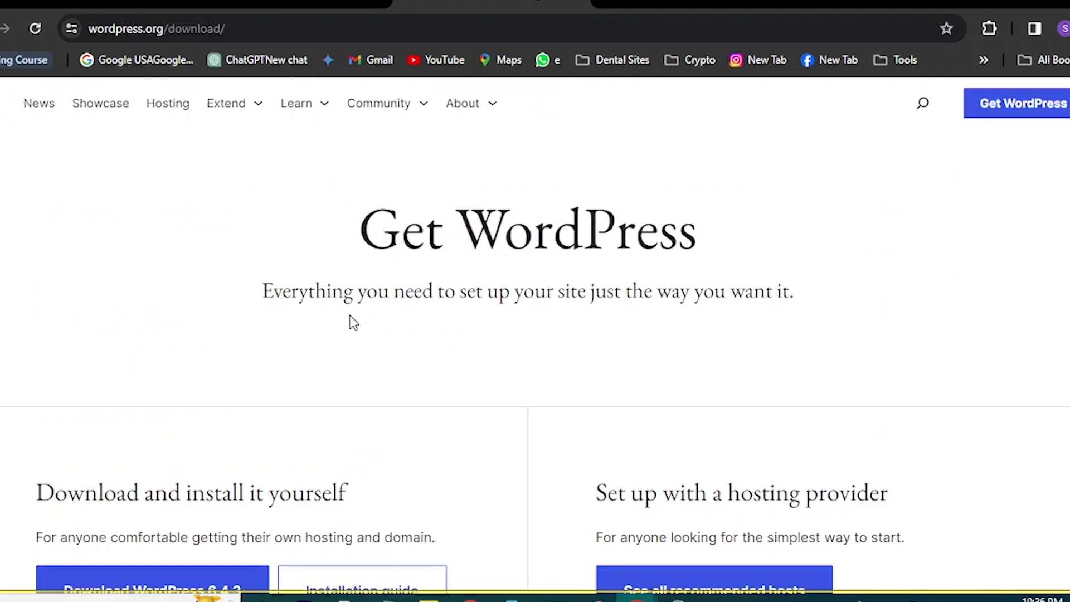
scroll(203, 262, "down", 7)
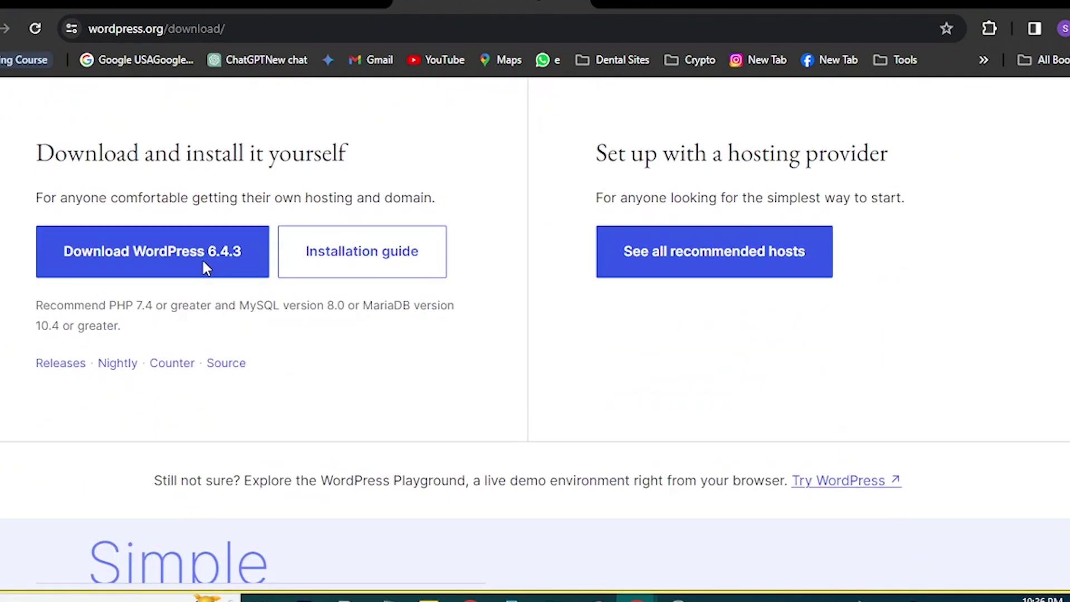
scroll(203, 268, "up", 7)
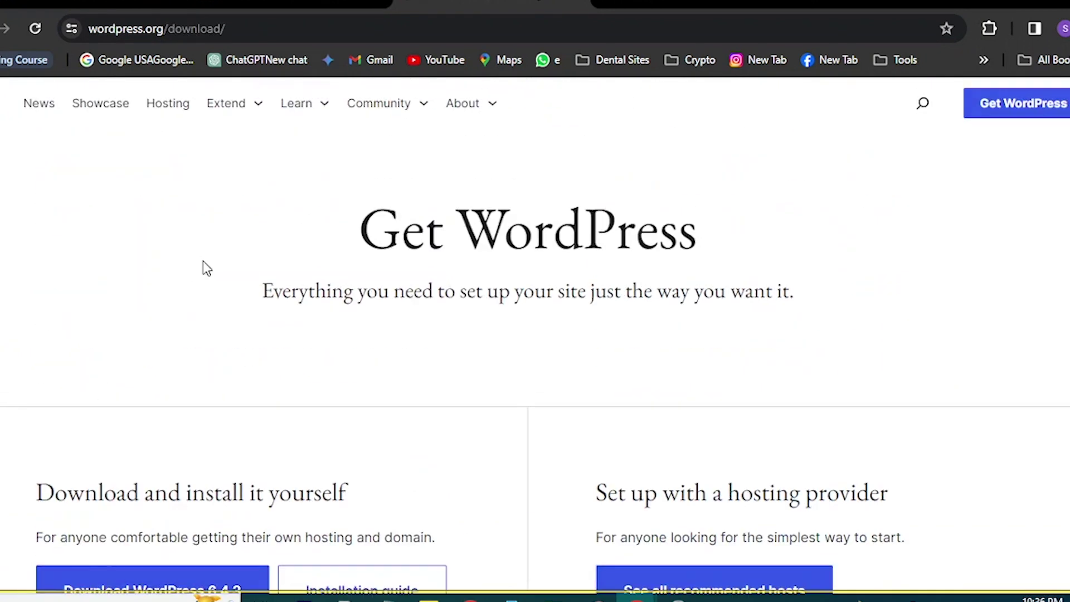
scroll(203, 267, "down", 3)
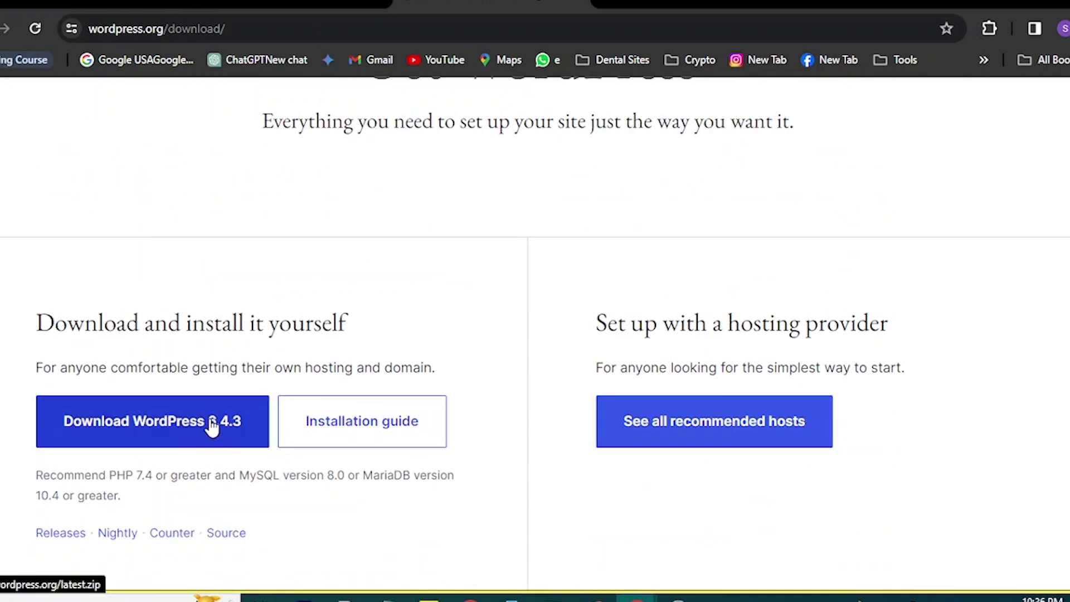
scroll(341, 326, "up", 3)
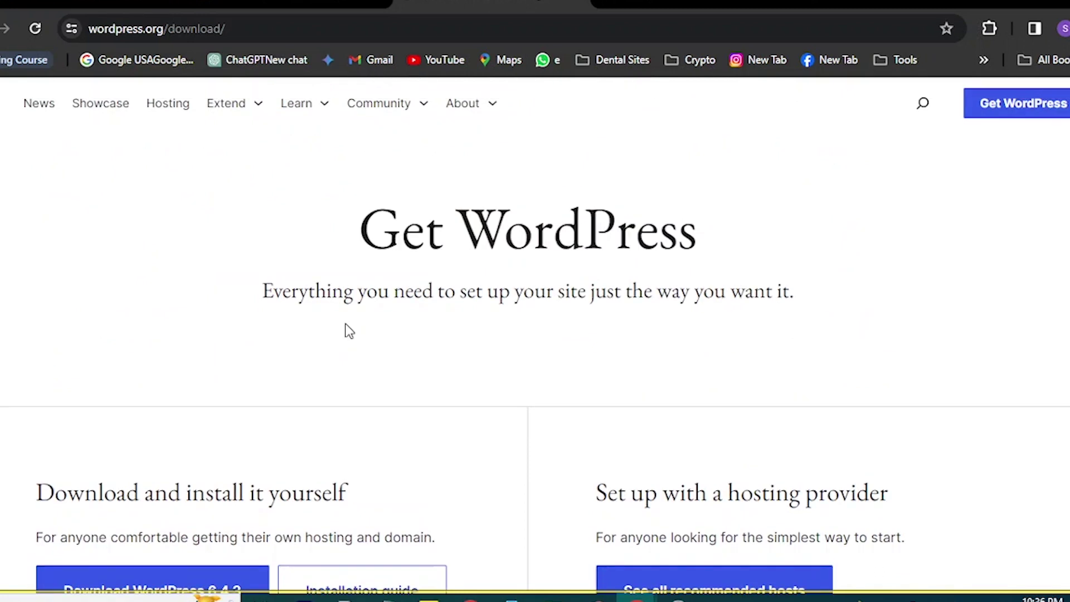
key("alt+Tab")
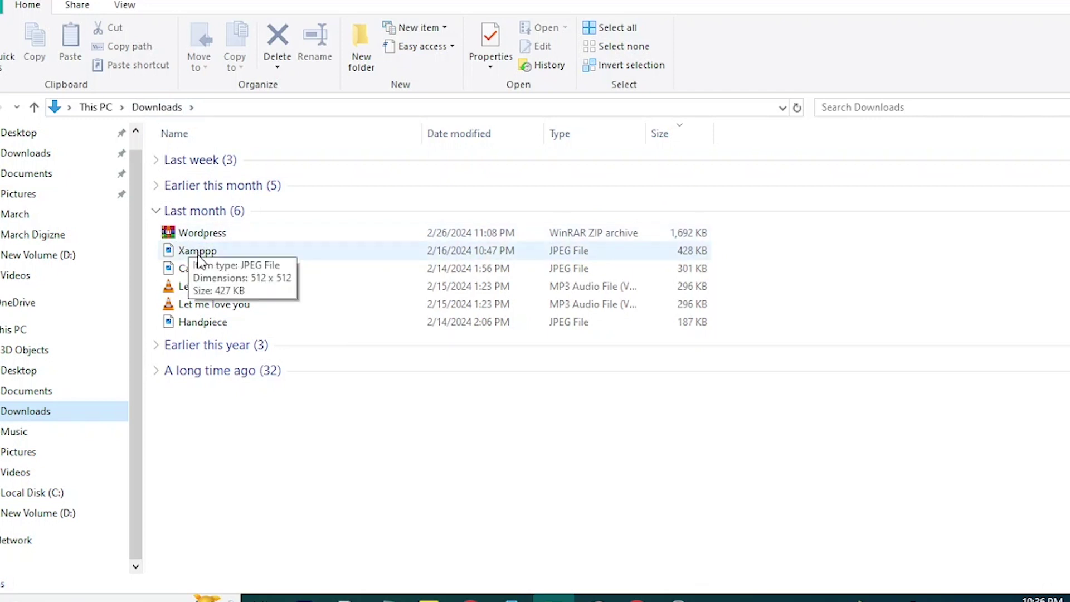
Select the Wordpress zip archive in Downloads and bring up its Extract options.
left_click_drag(152, 226, 213, 256)
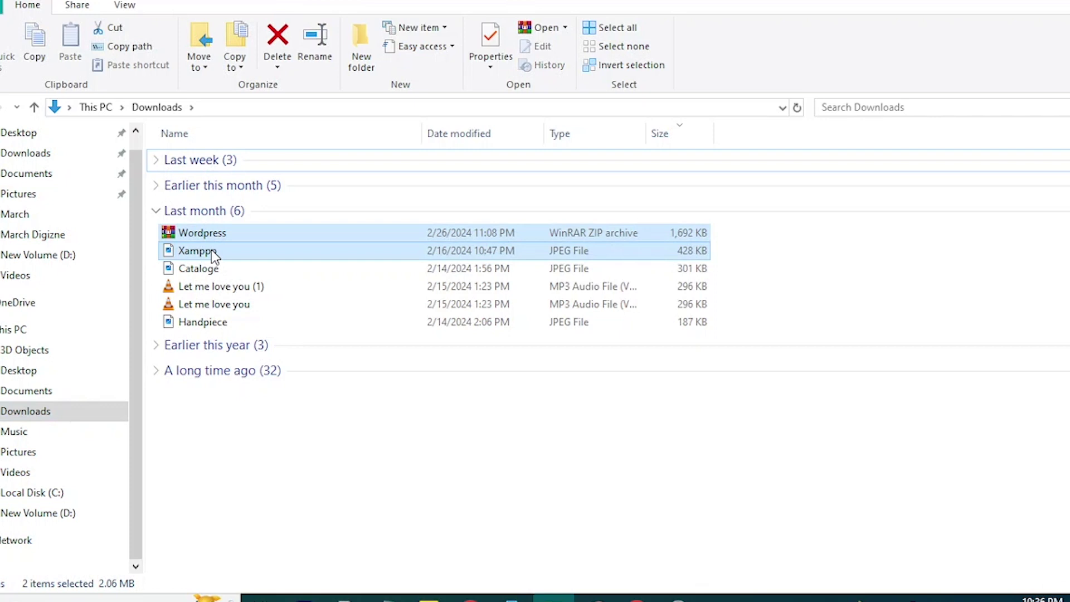
right_click(213, 257)
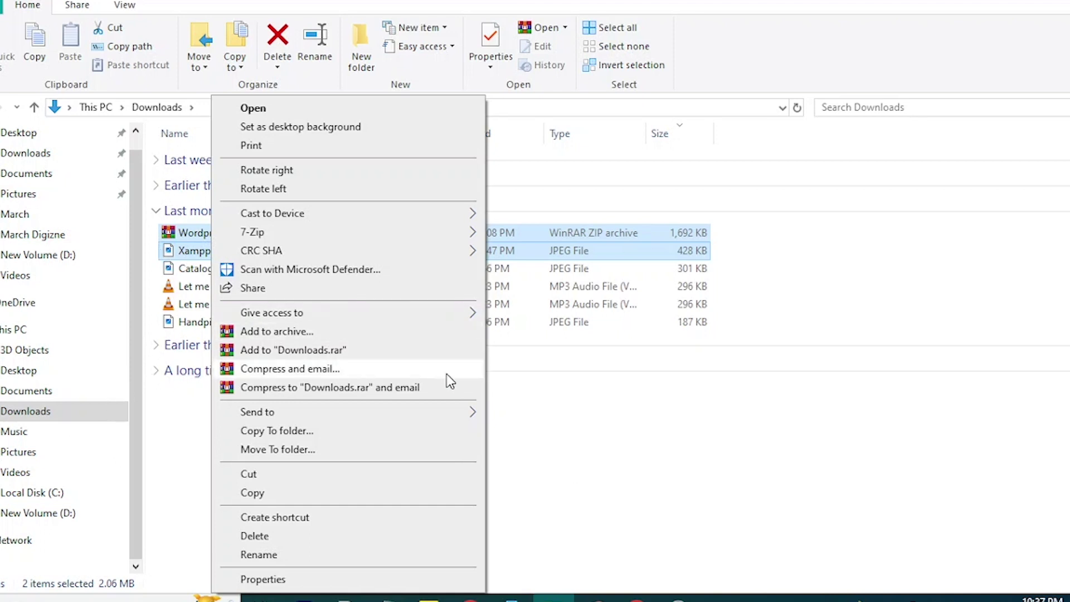
left_click(221, 235)
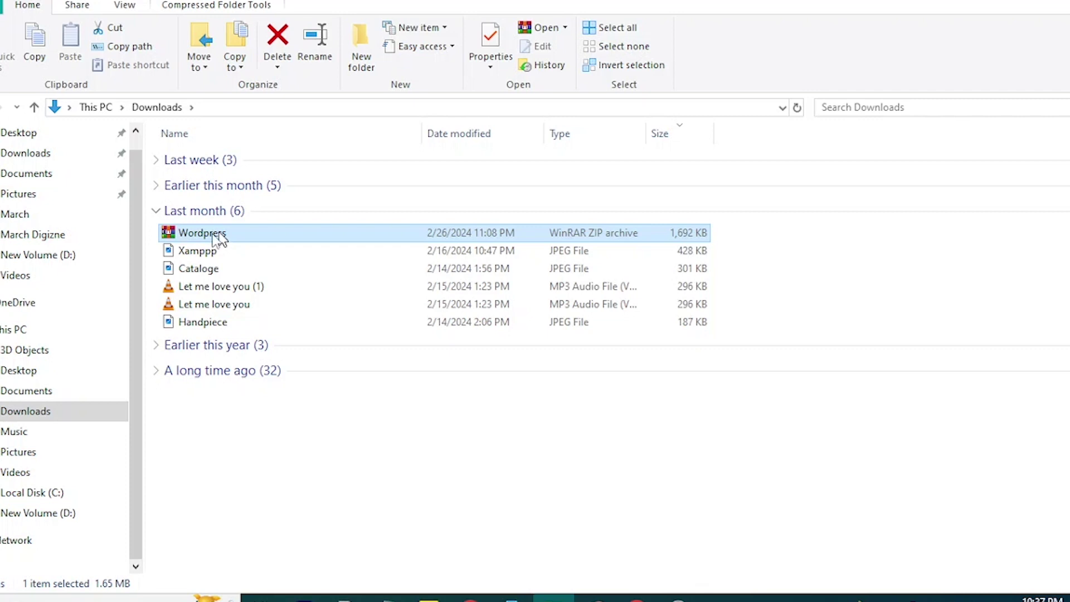
right_click(196, 236)
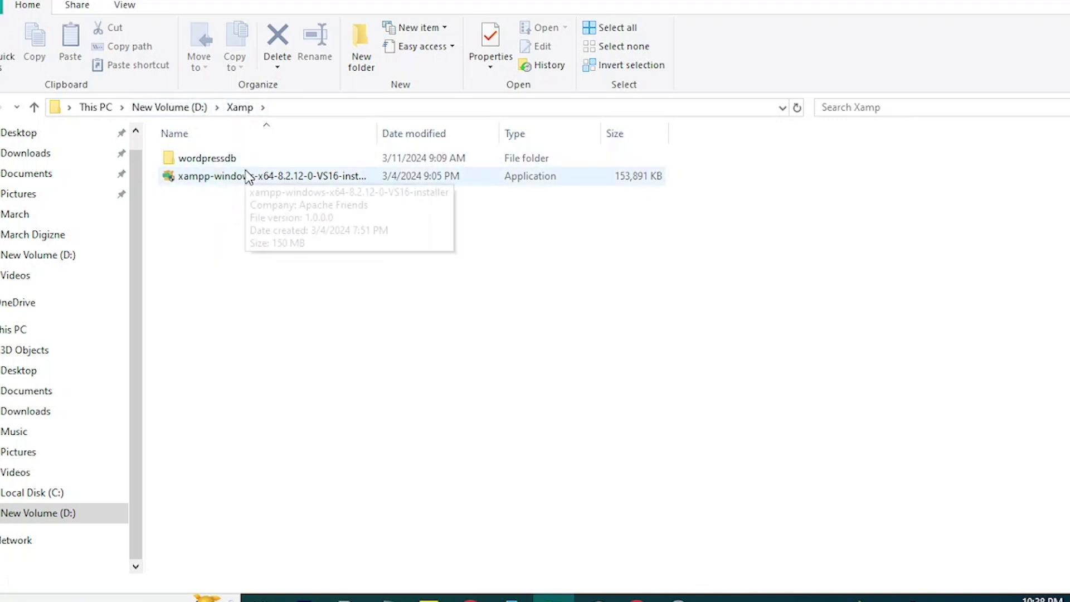
left_click(215, 161)
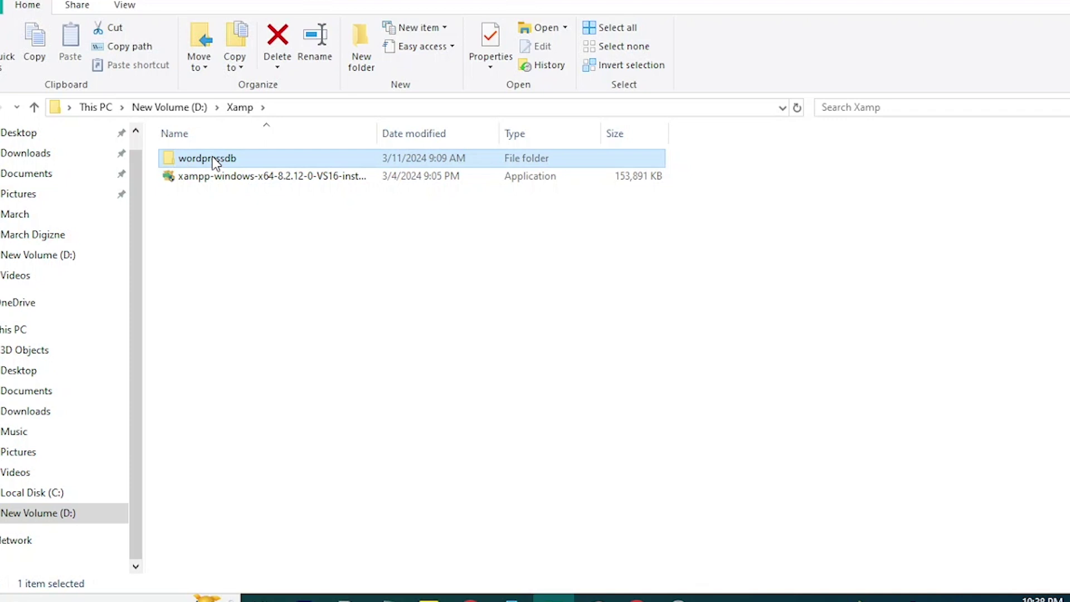
double_click(216, 162)
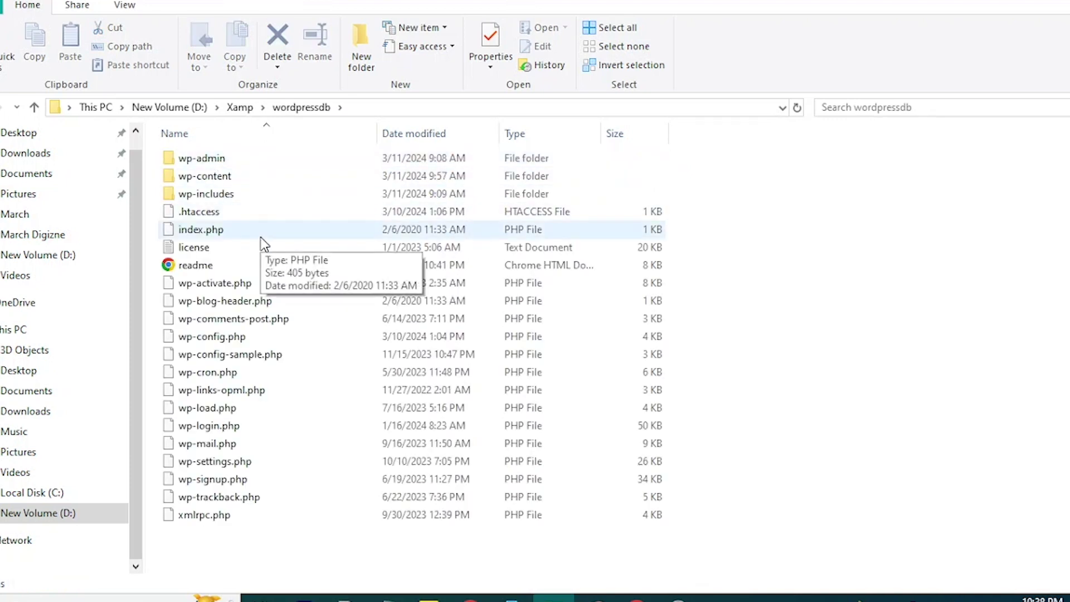
left_click(34, 107)
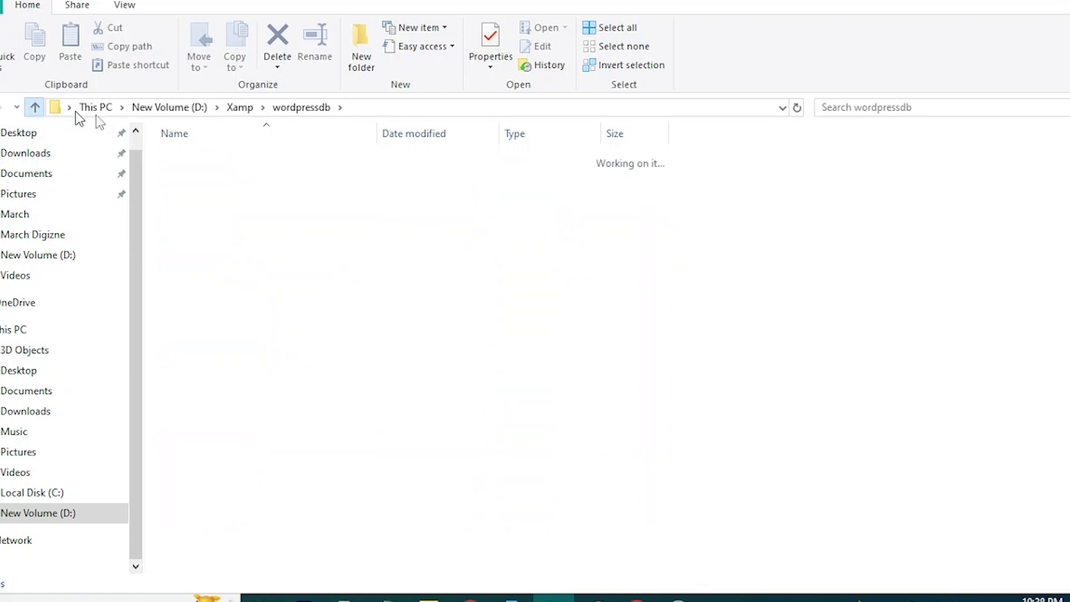
double_click(222, 162)
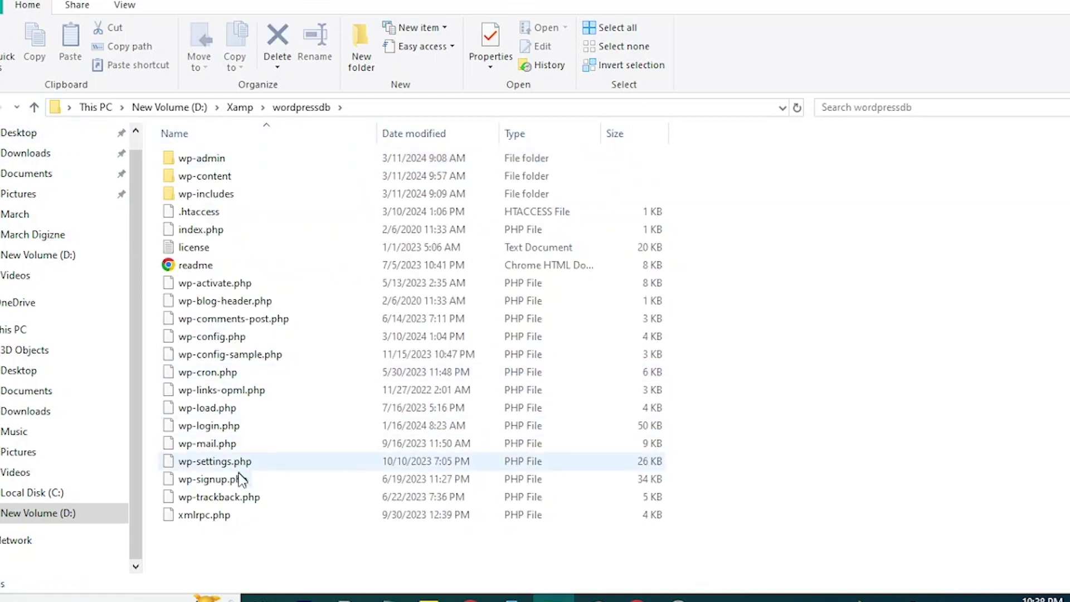
left_click(34, 107)
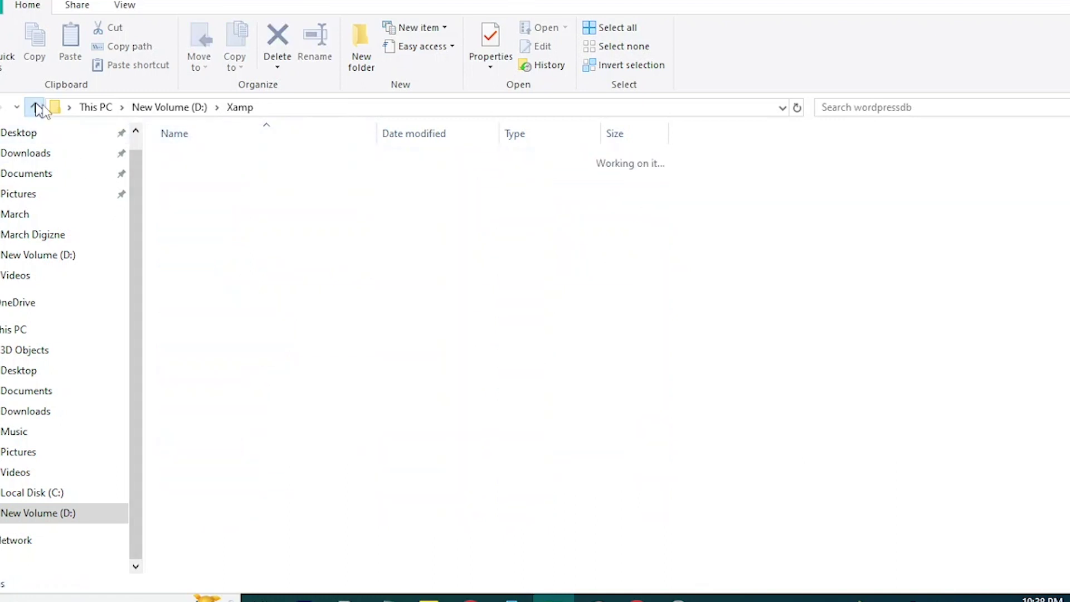
left_click(216, 178)
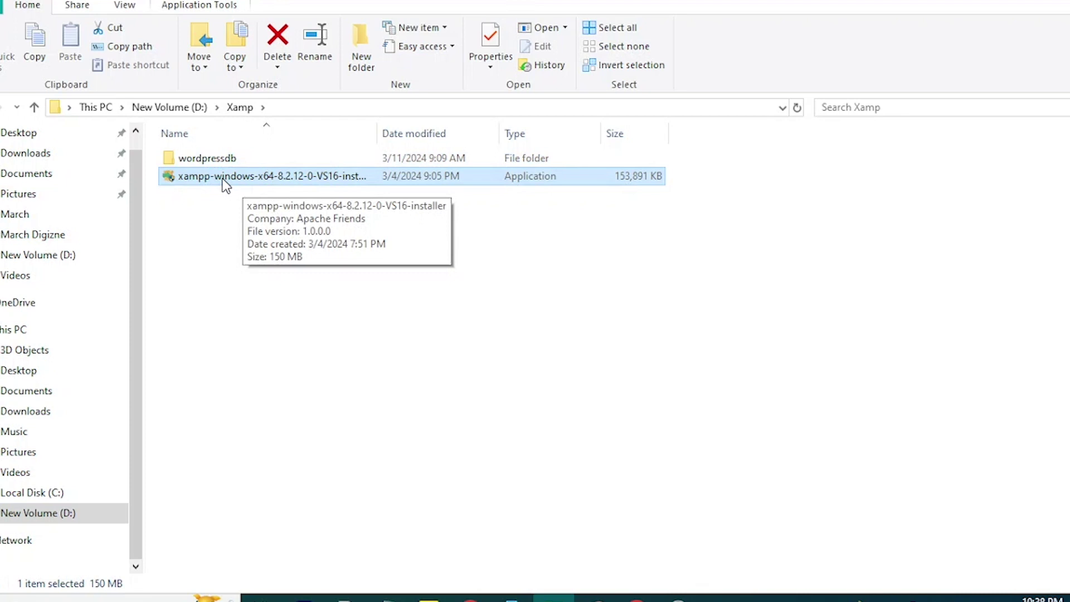
Run the XAMPP installer as administrator and advance Setup past welcome and components.
right_click(217, 178)
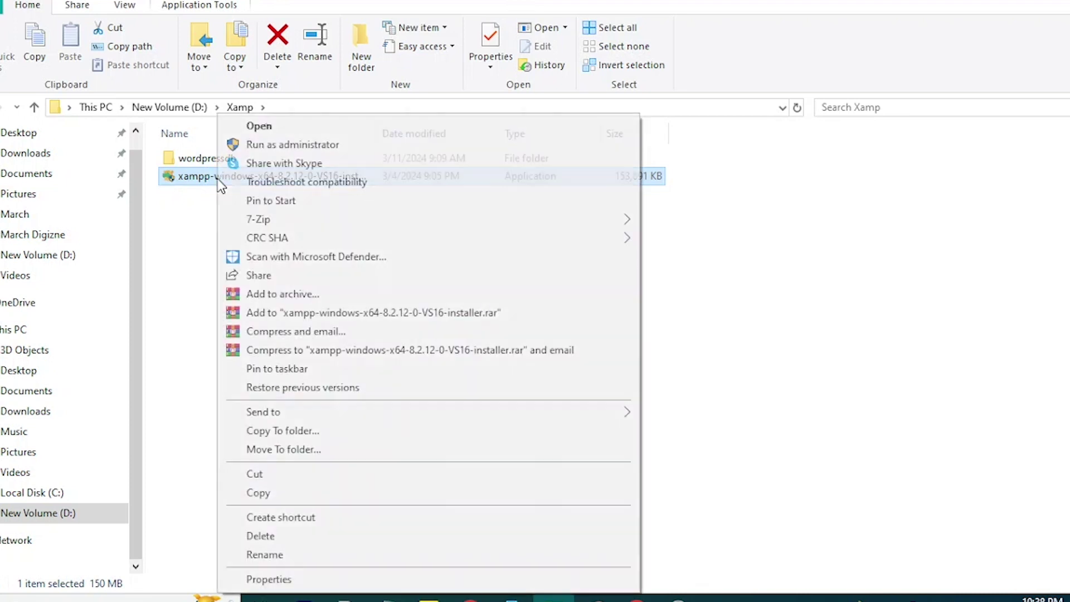
left_click(290, 146)
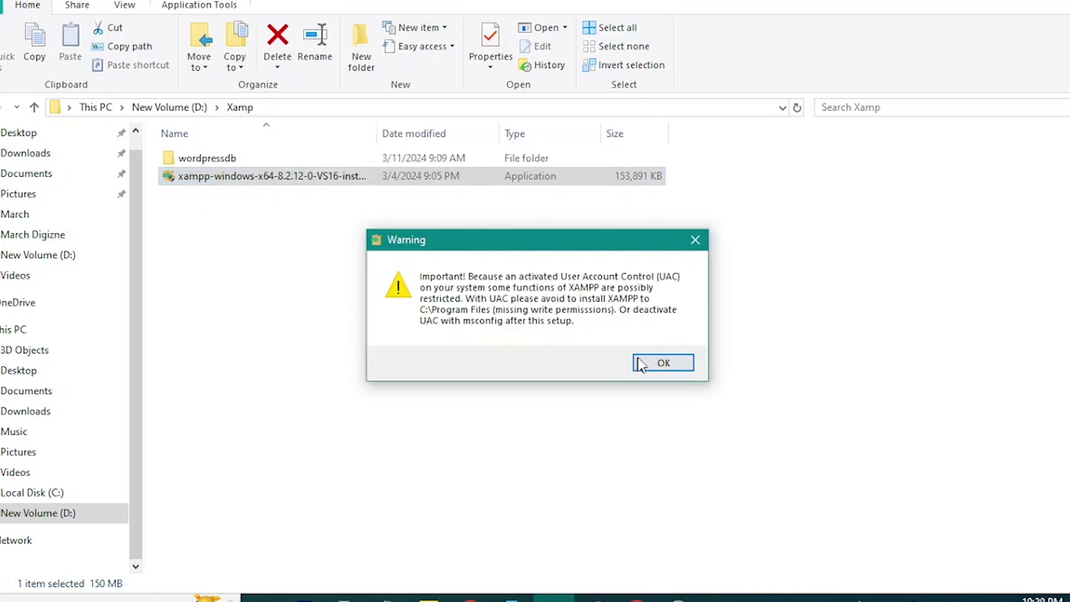
left_click(647, 361)
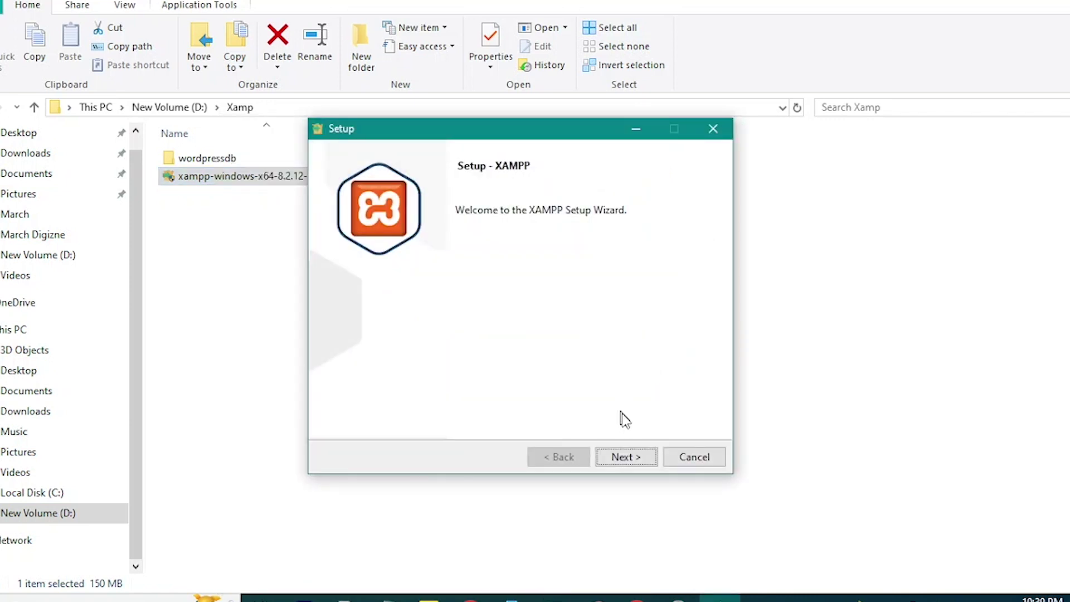
left_click(625, 455)
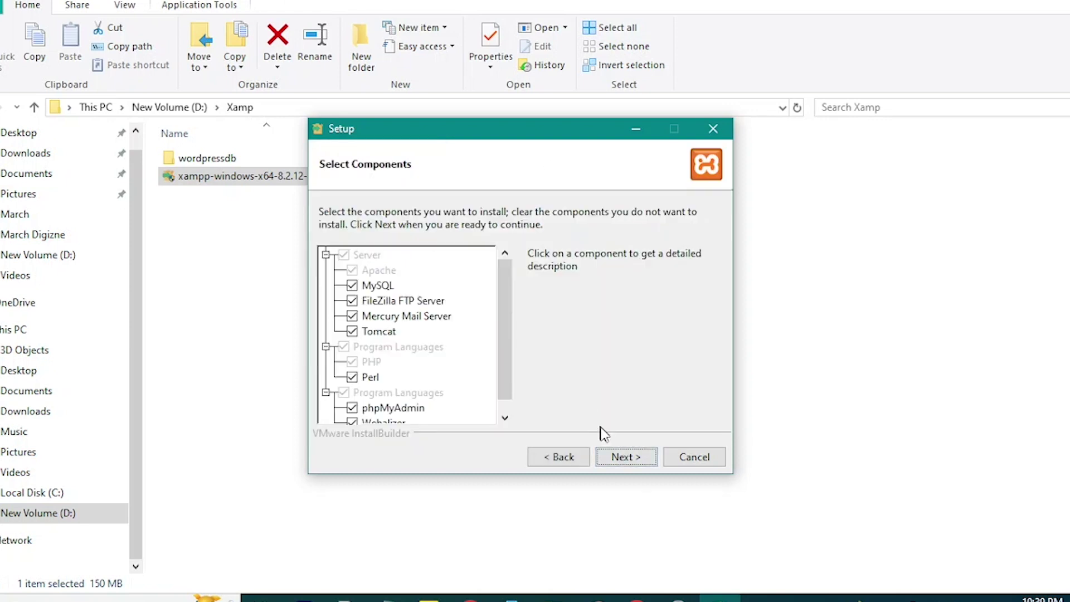
left_click(616, 464)
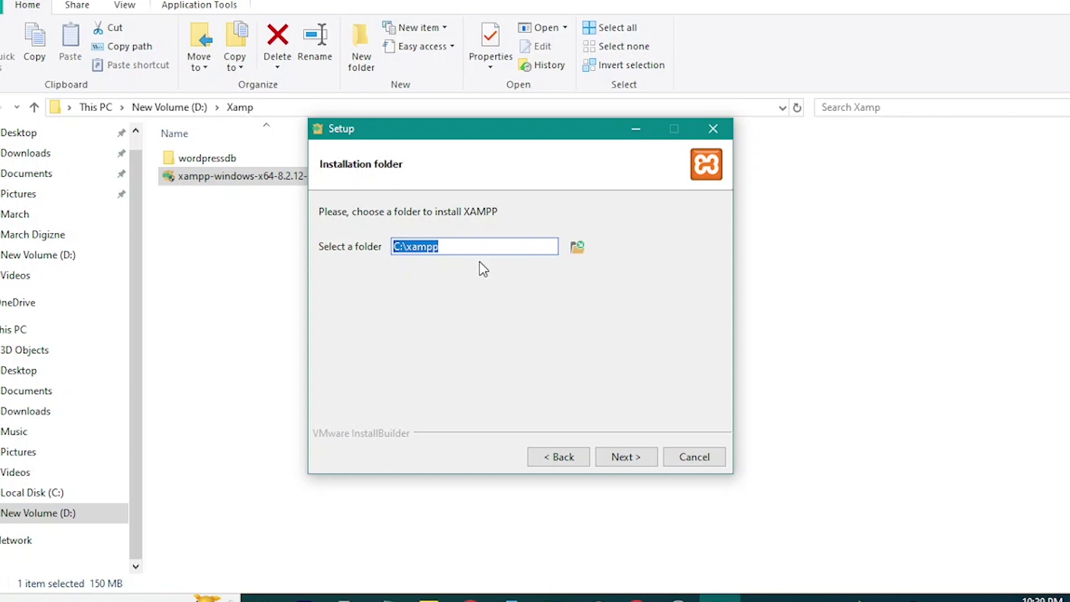
Browse for an install folder, cancel back to C:\xampp, and minimize then restore Setup.
left_click(577, 249)
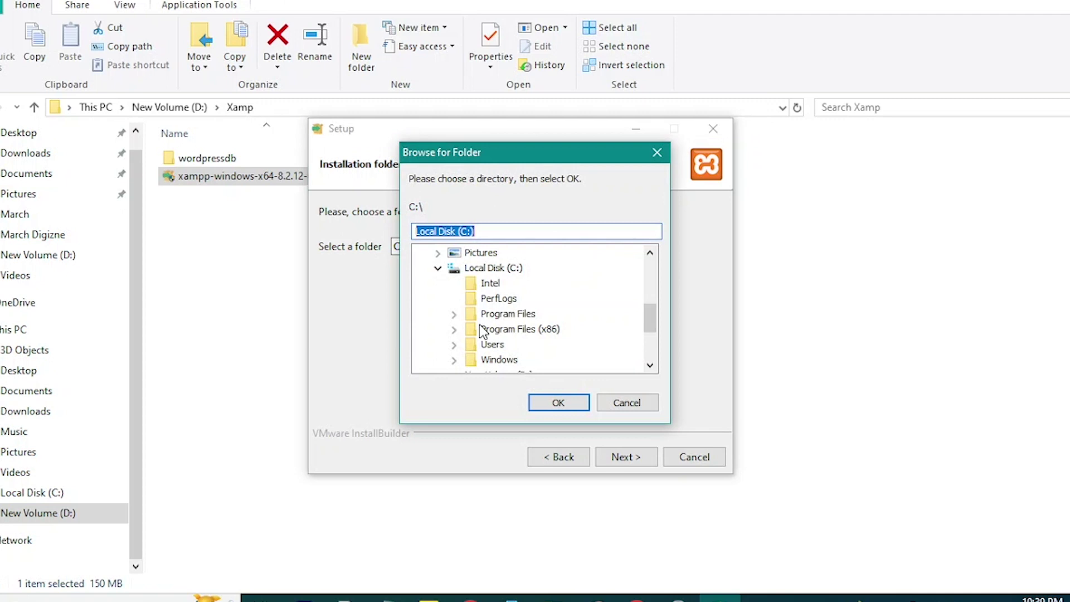
scroll(482, 330, "down", 3)
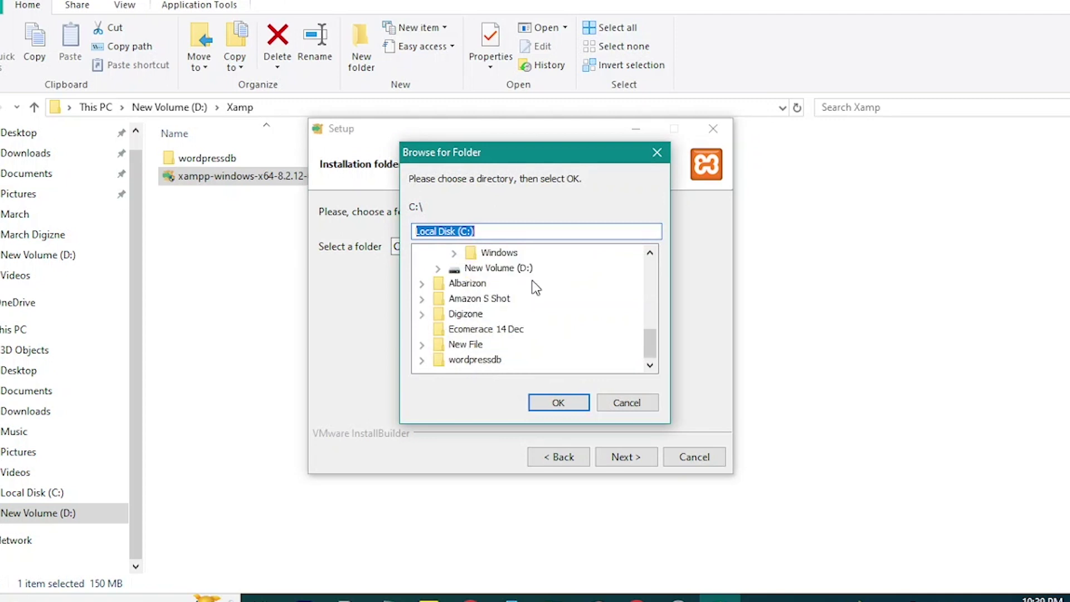
left_click(631, 408)
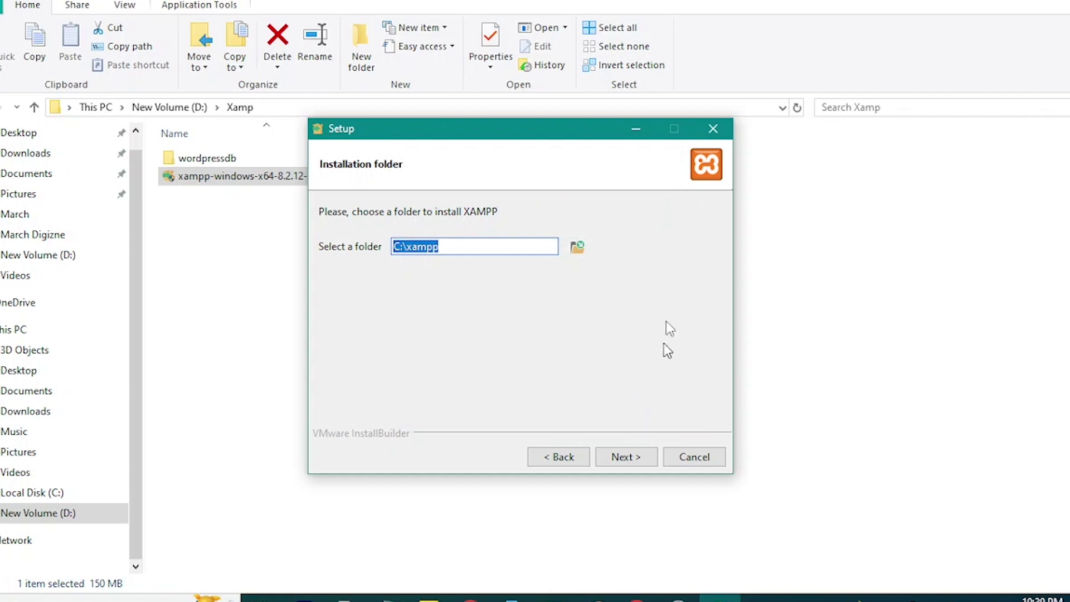
left_click(638, 127)
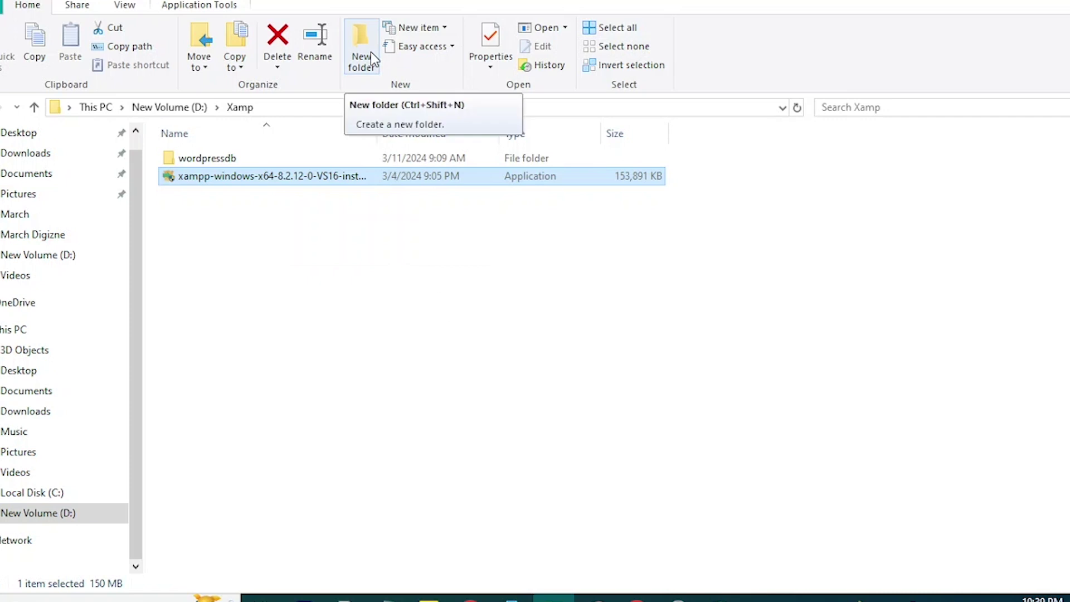
left_click(724, 598)
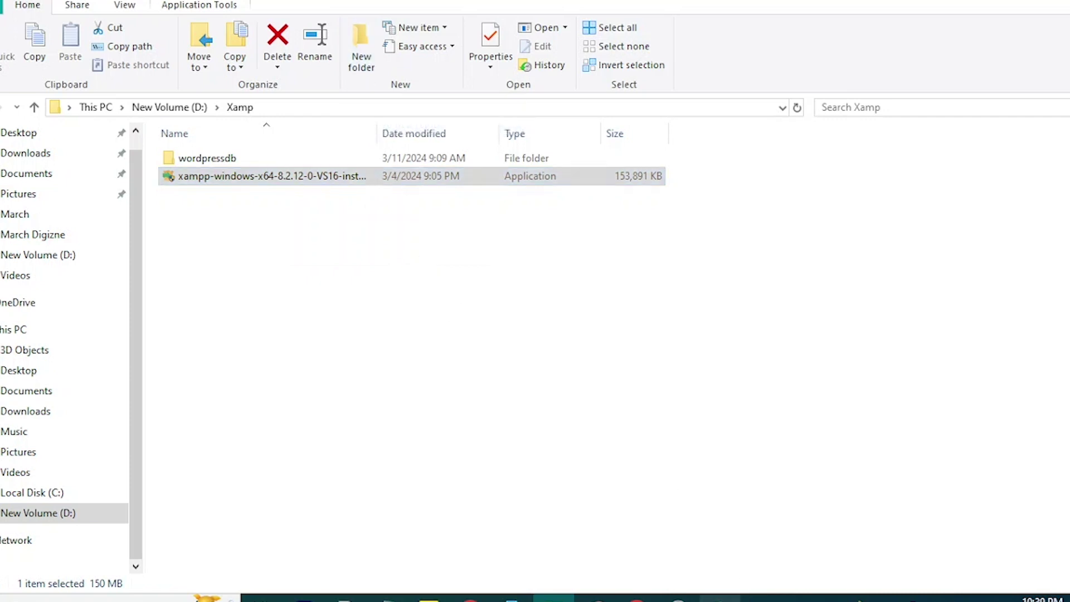
Set the XAMPP install folder to D:\Wordpress and continue toward Ready to Install.
left_click(577, 246)
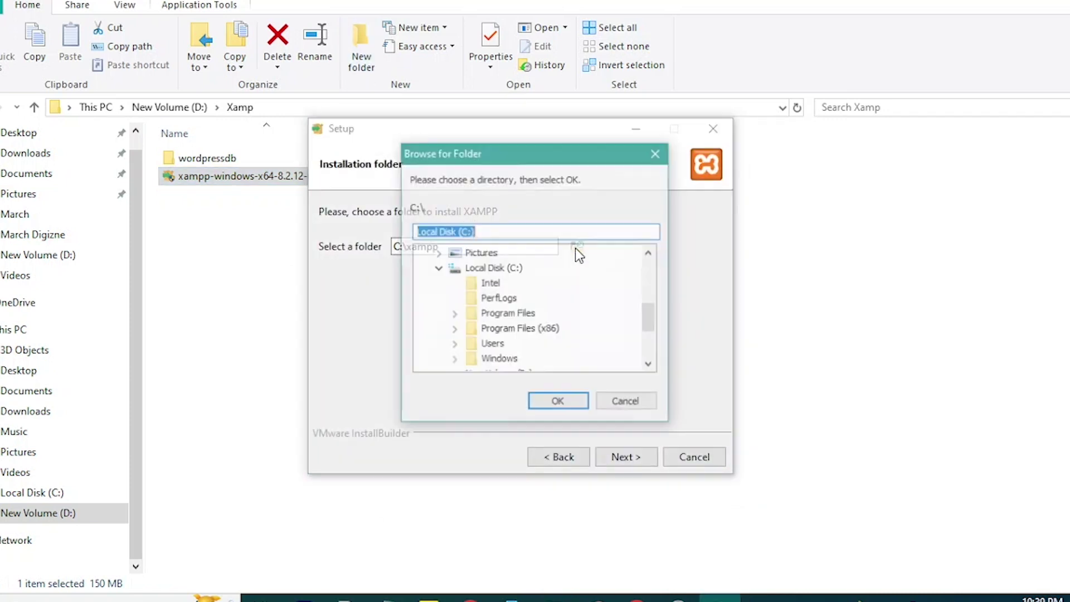
scroll(495, 333, "down", 2)
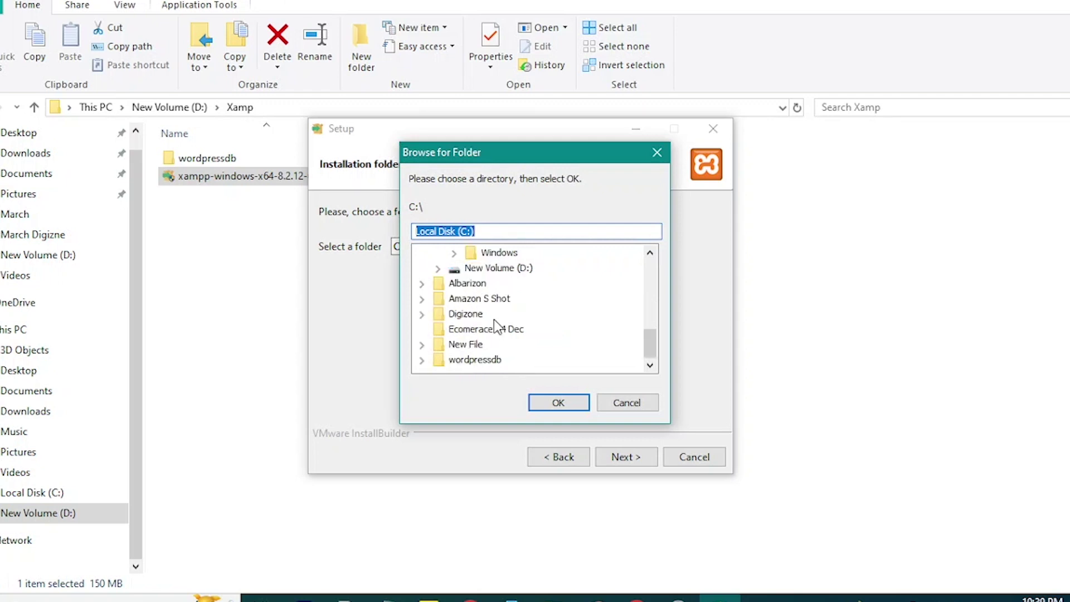
left_click(509, 269)
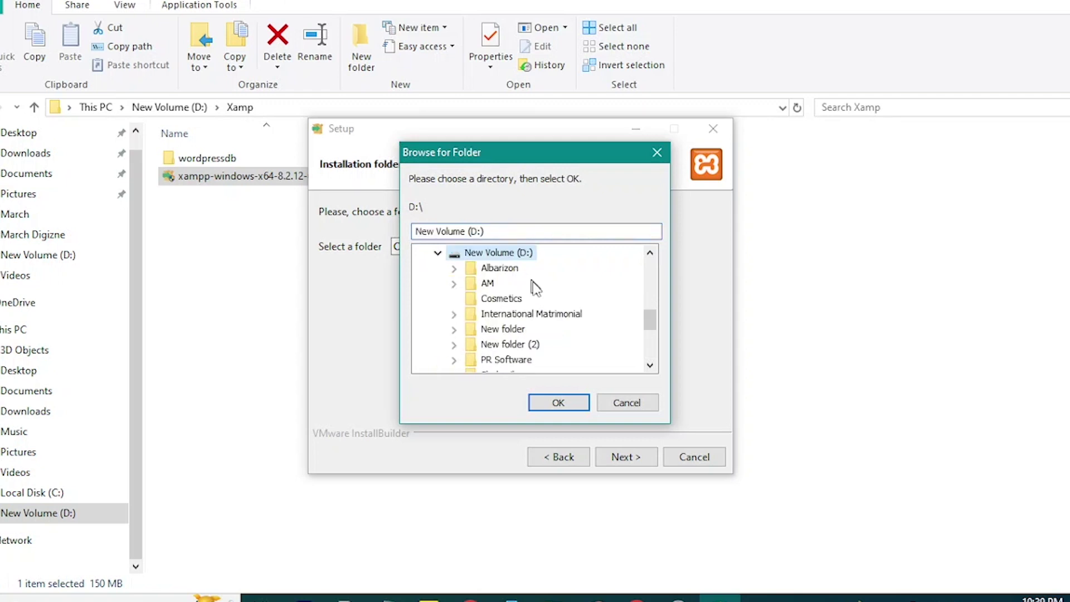
scroll(512, 341, "down", 2)
left_click(504, 330)
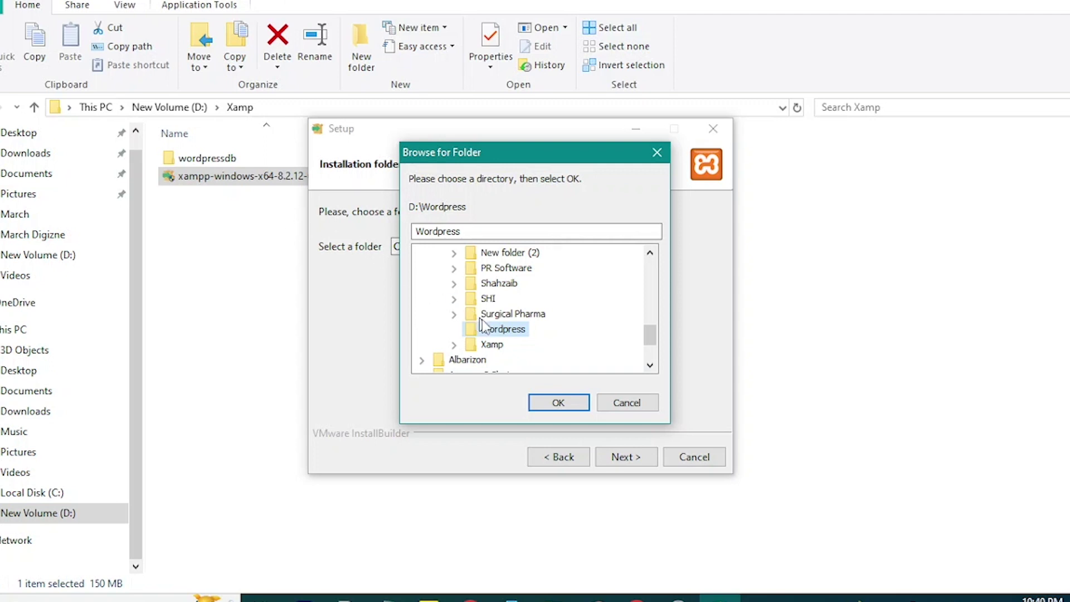
left_click(554, 400)
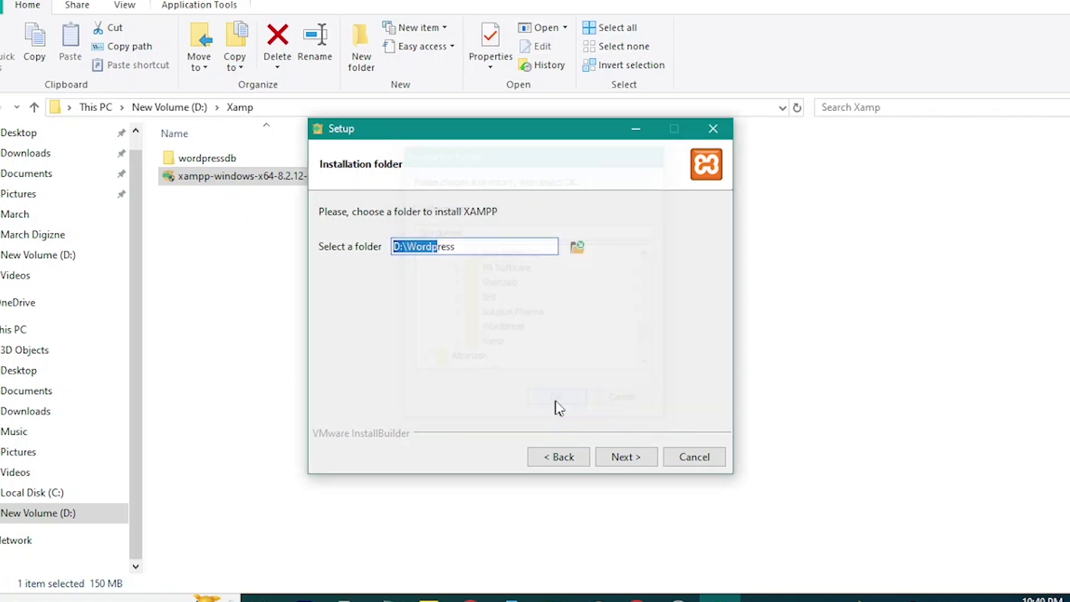
left_click(624, 459)
Install XAMPP to D:\Wordpress and finish Setup to launch Control Panel v3.3.0.
left_click(630, 455)
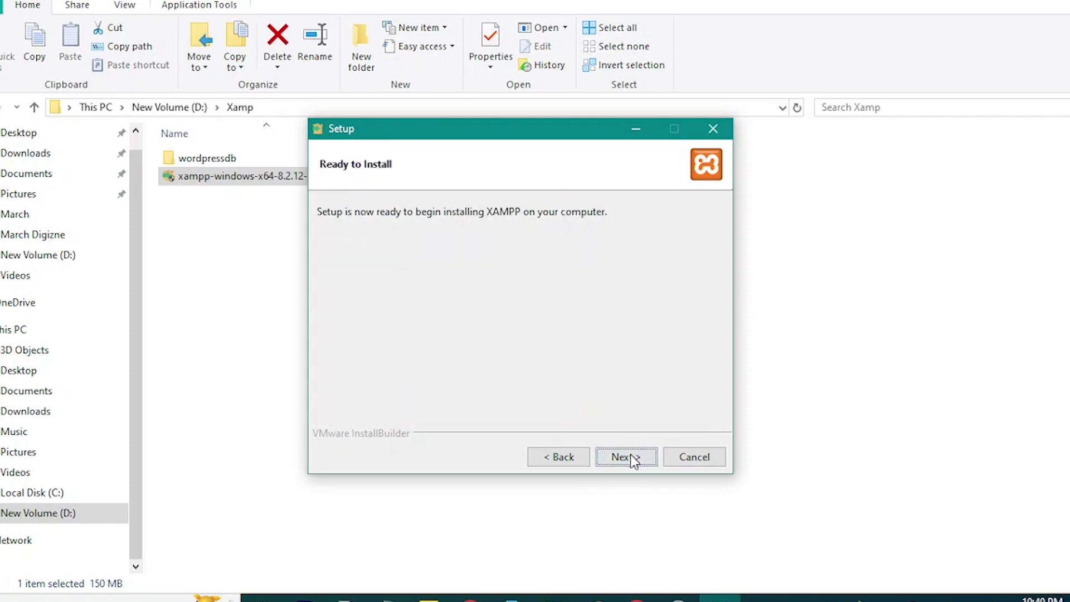
left_click(630, 456)
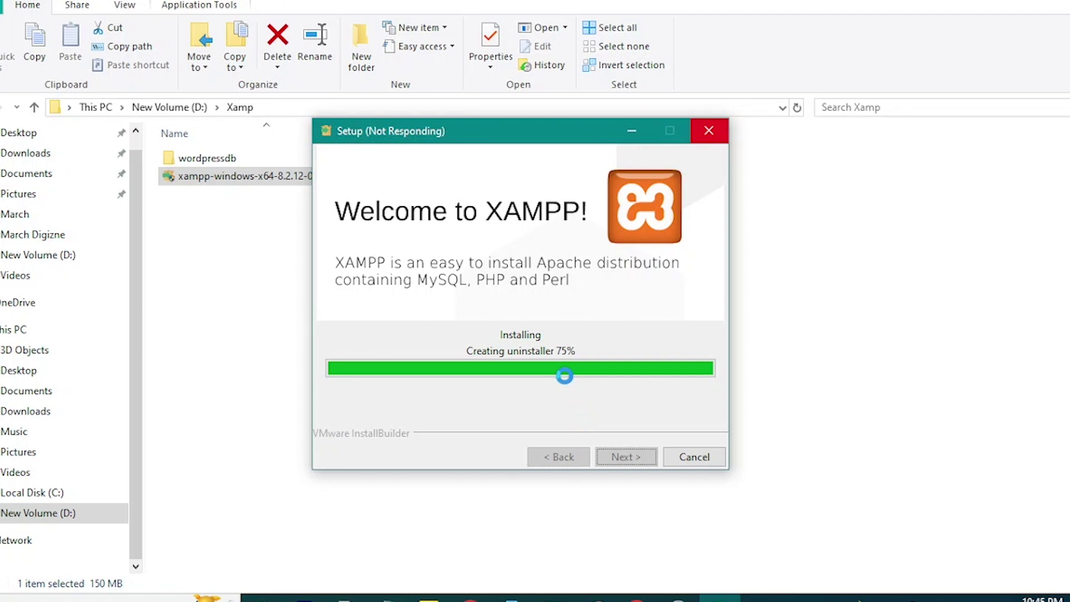
left_click(628, 460)
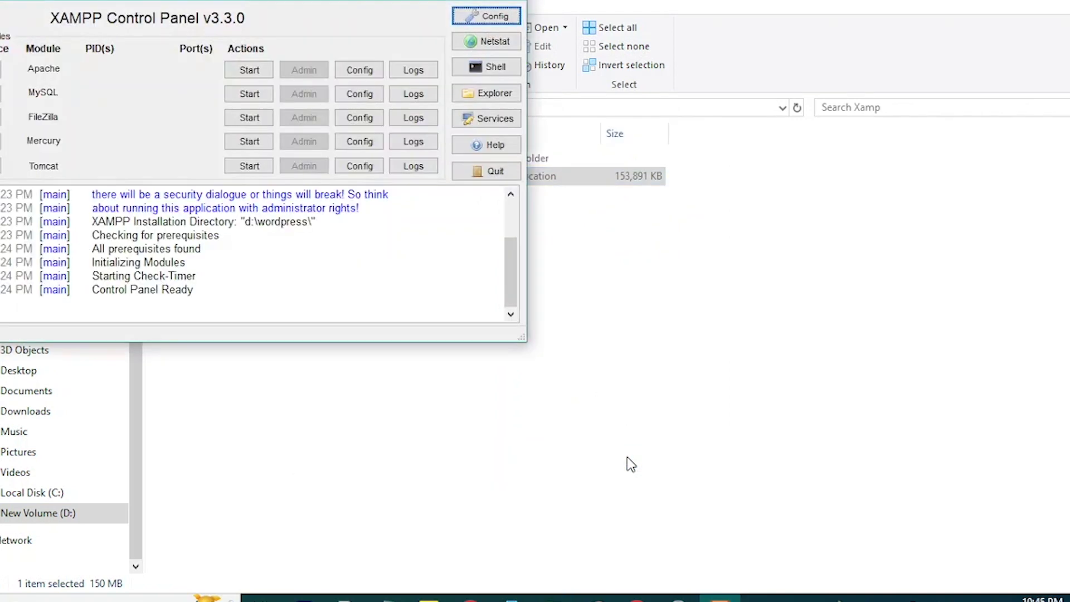
Start Apache (ports 80/443) and MySQL (port 3306), then minimize the Control Panel.
left_click_drag(283, 1, 528, 76)
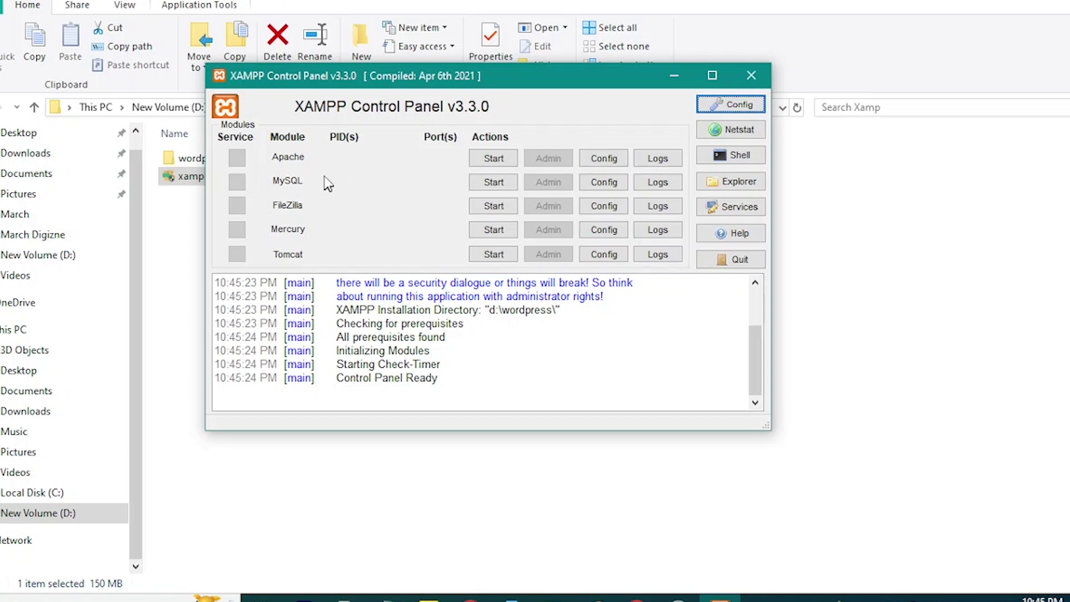
left_click(480, 160)
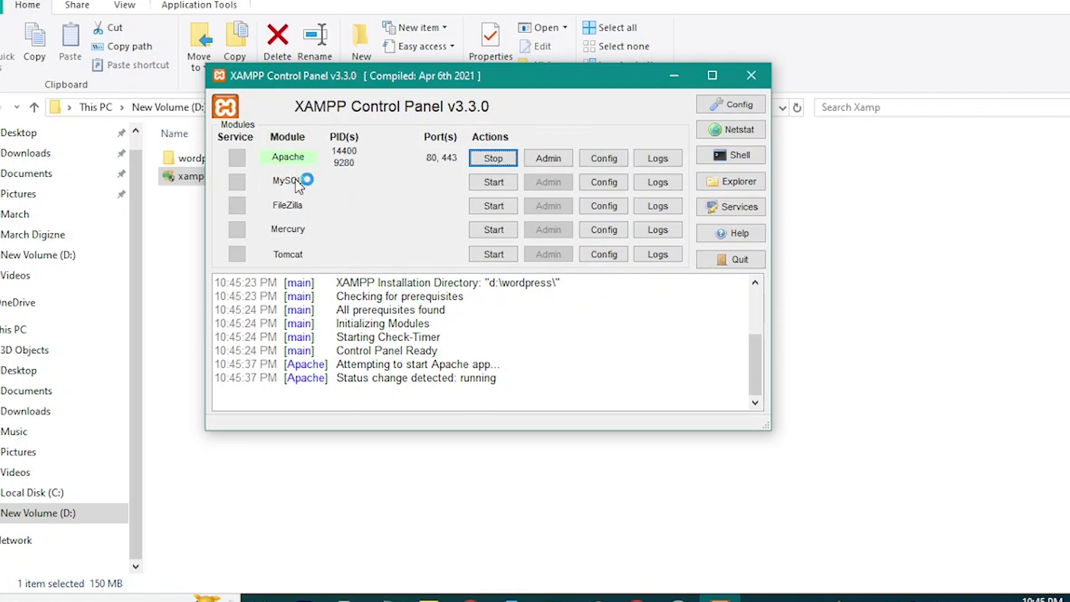
left_click(480, 181)
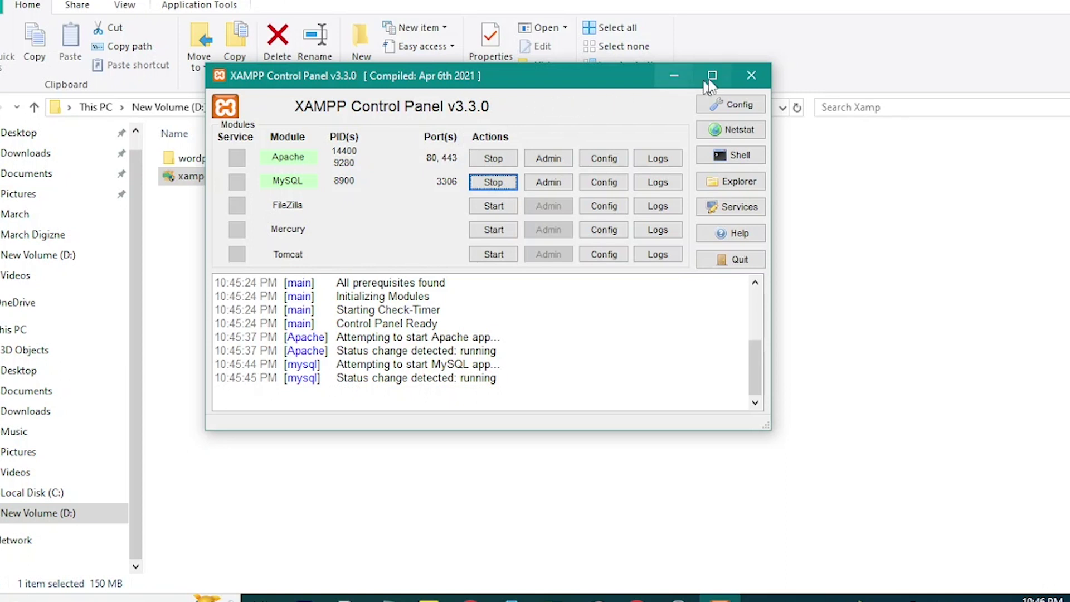
left_click(676, 77)
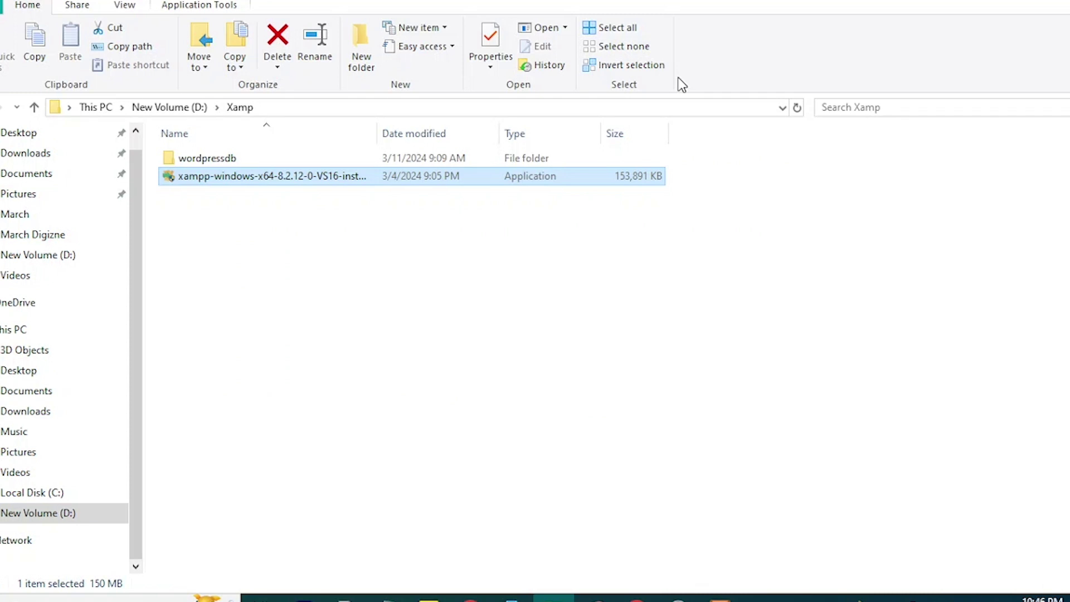
left_click(638, 599)
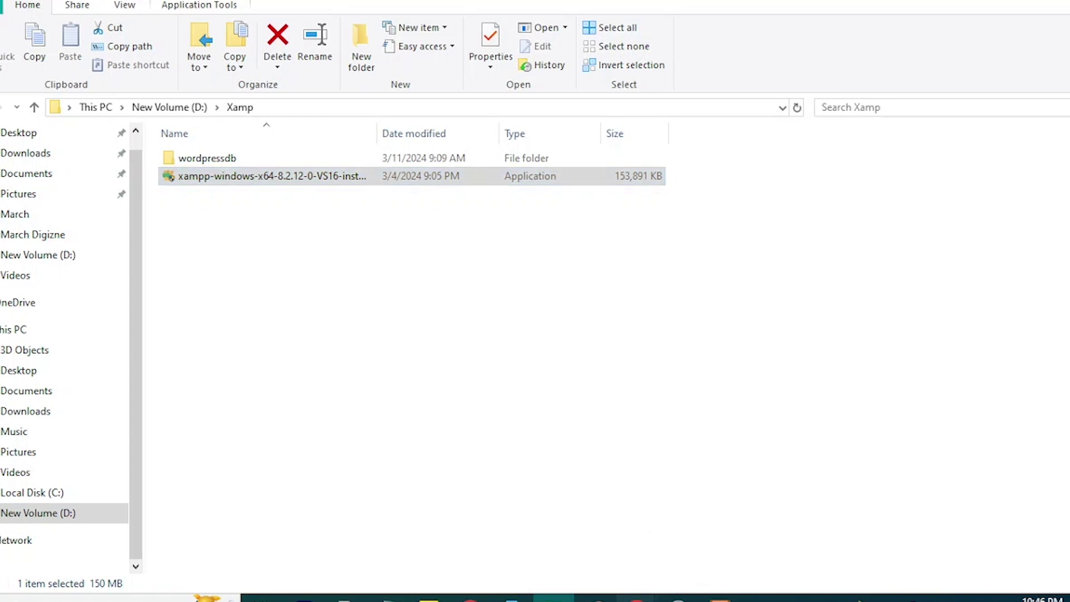
Load localhost in Chrome's localhost tab to show the Welcome to XAMPP dashboard.
left_click(604, 553)
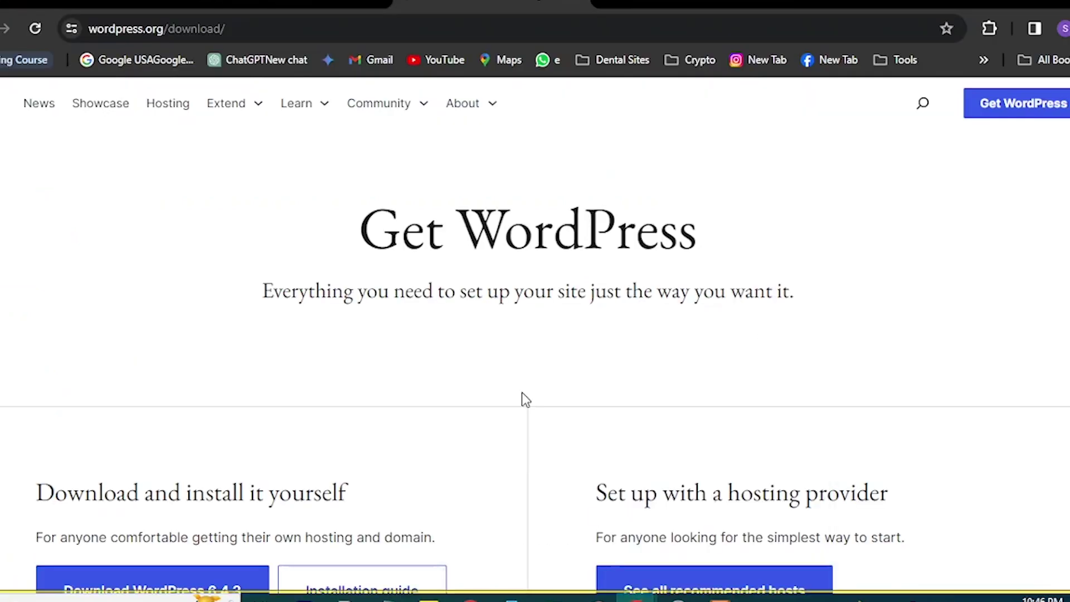
left_click(244, 6)
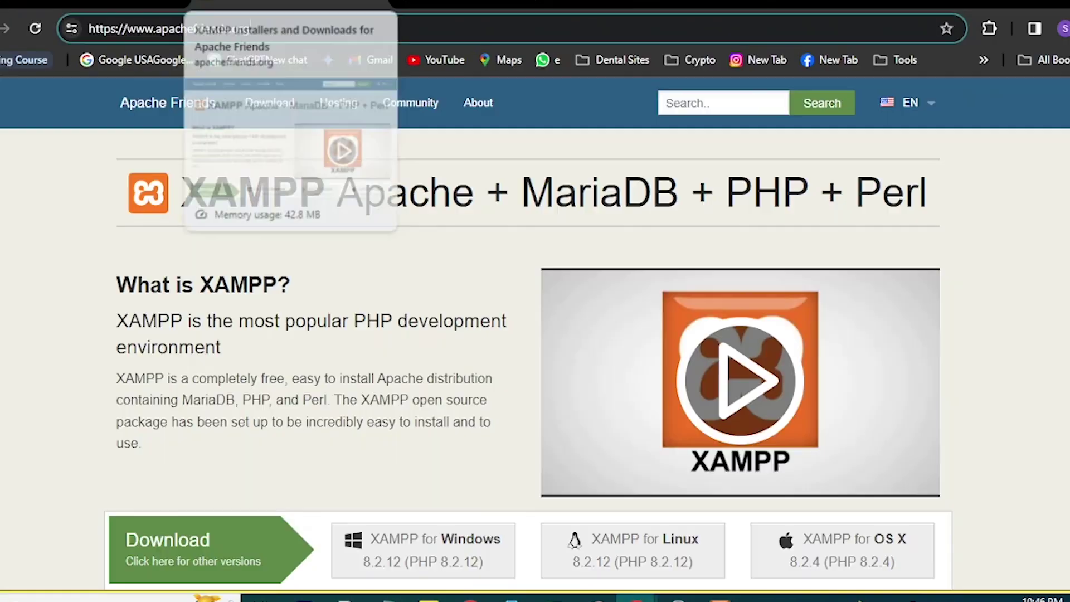
left_click(491, 2)
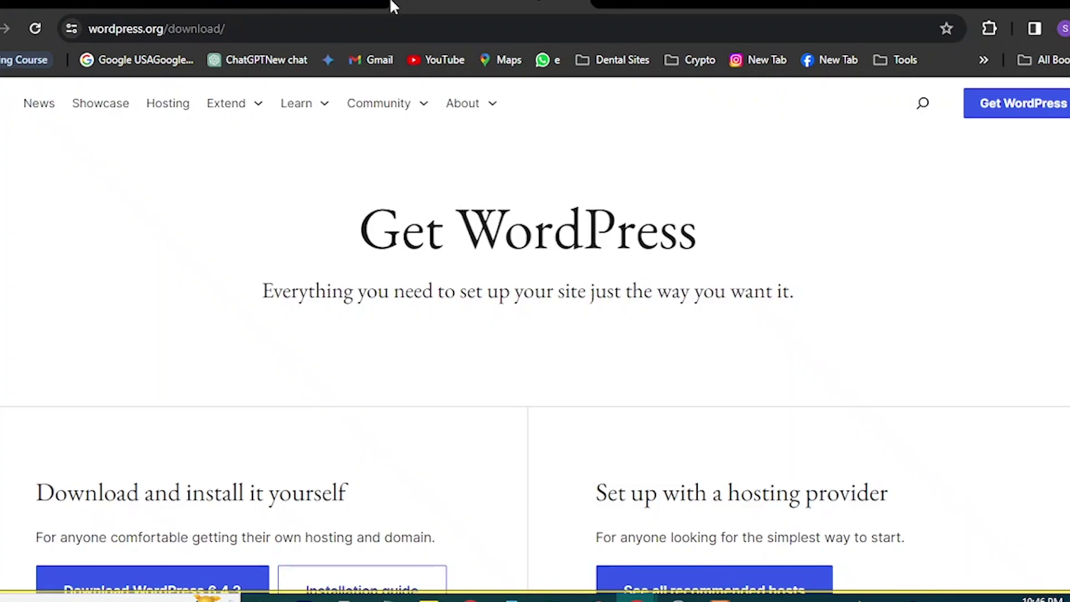
left_click(389, 5)
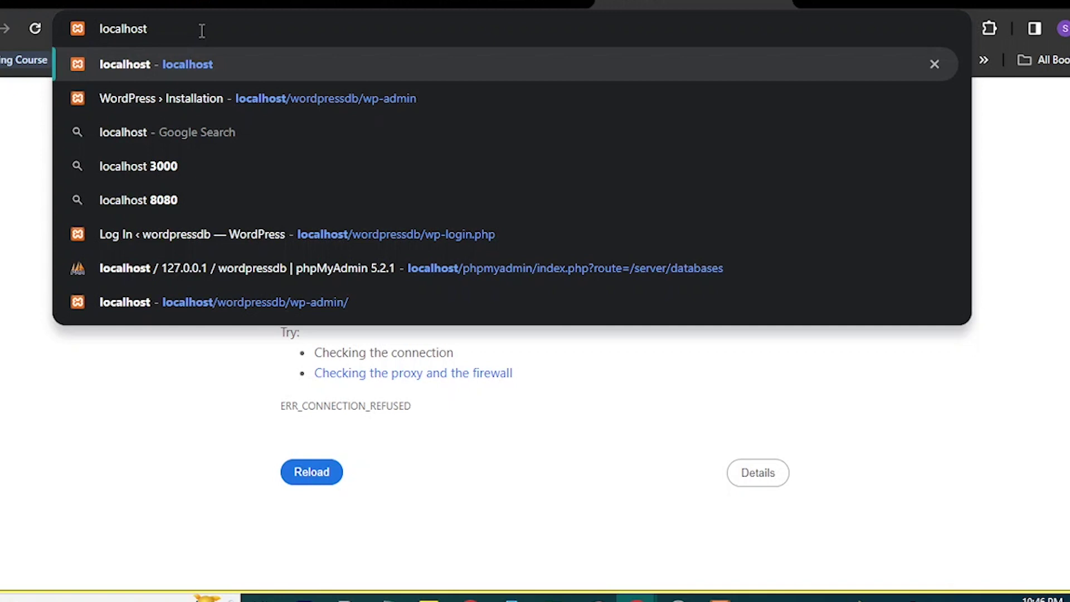
key("Return")
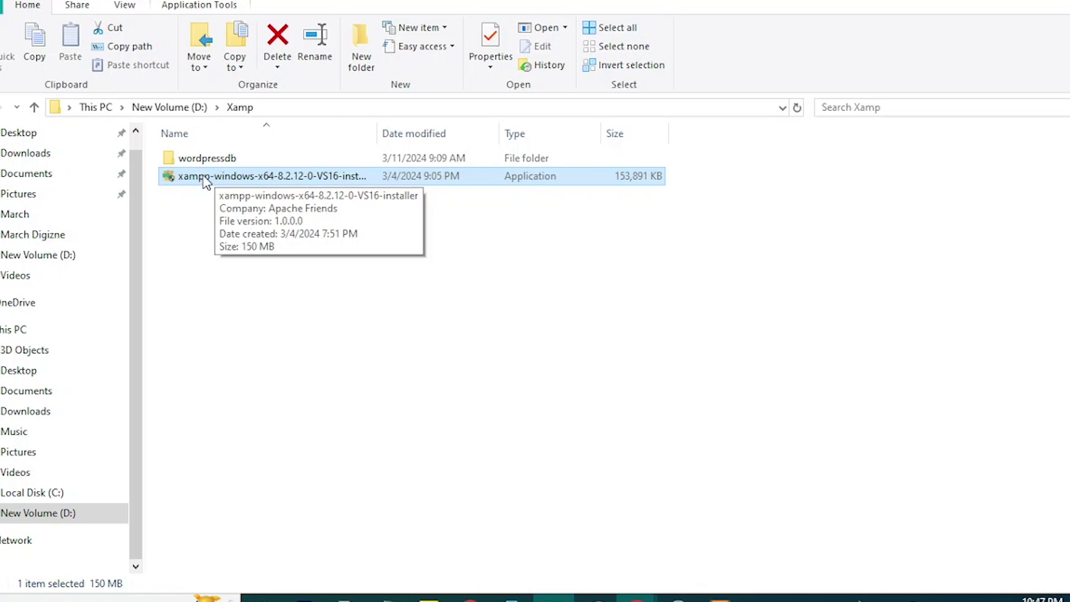
Open the wordpressdb folder to check its WordPress files, then return to Xamp.
left_click(210, 159)
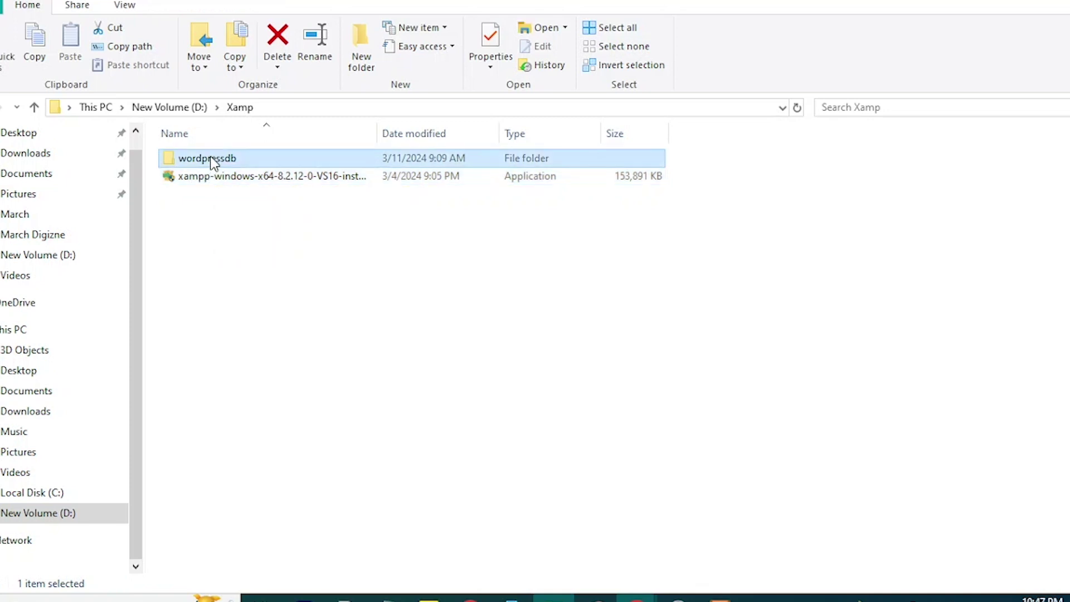
double_click(210, 160)
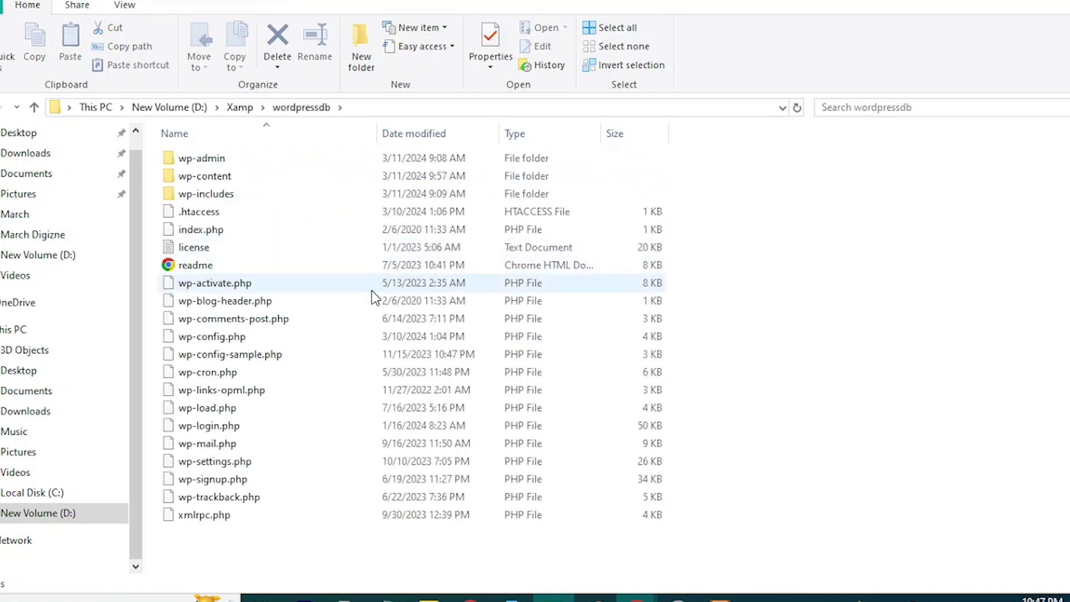
left_click(34, 108)
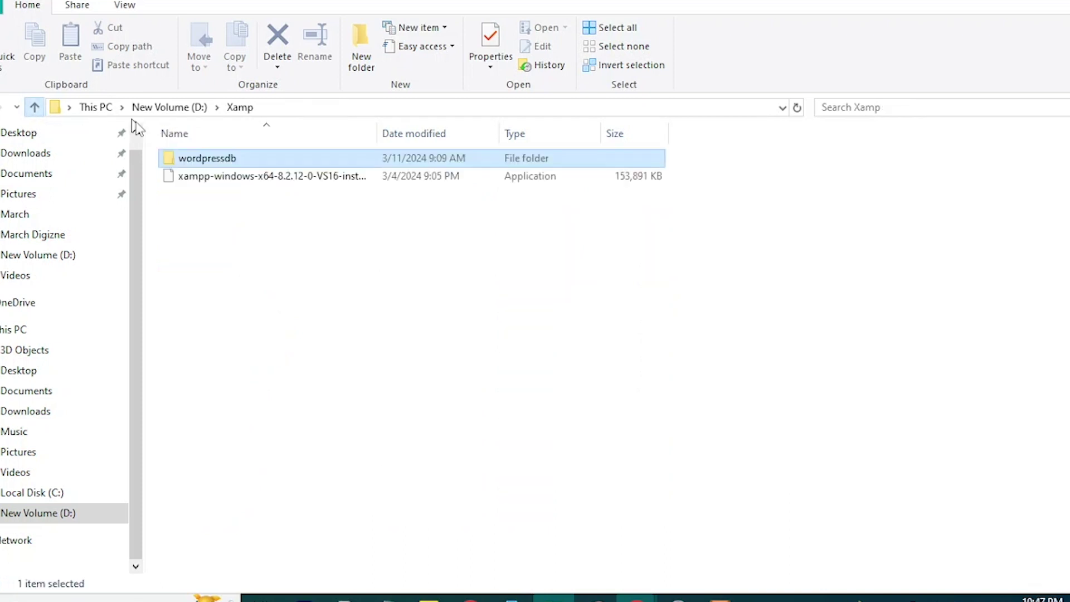
left_click(212, 162)
double_click(287, 162)
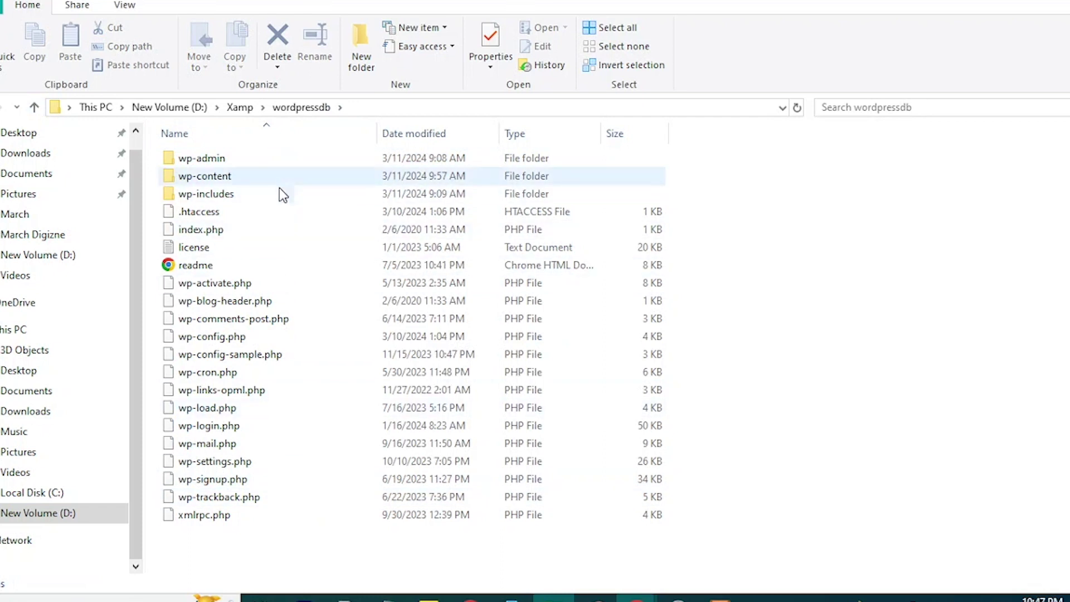
left_click(34, 108)
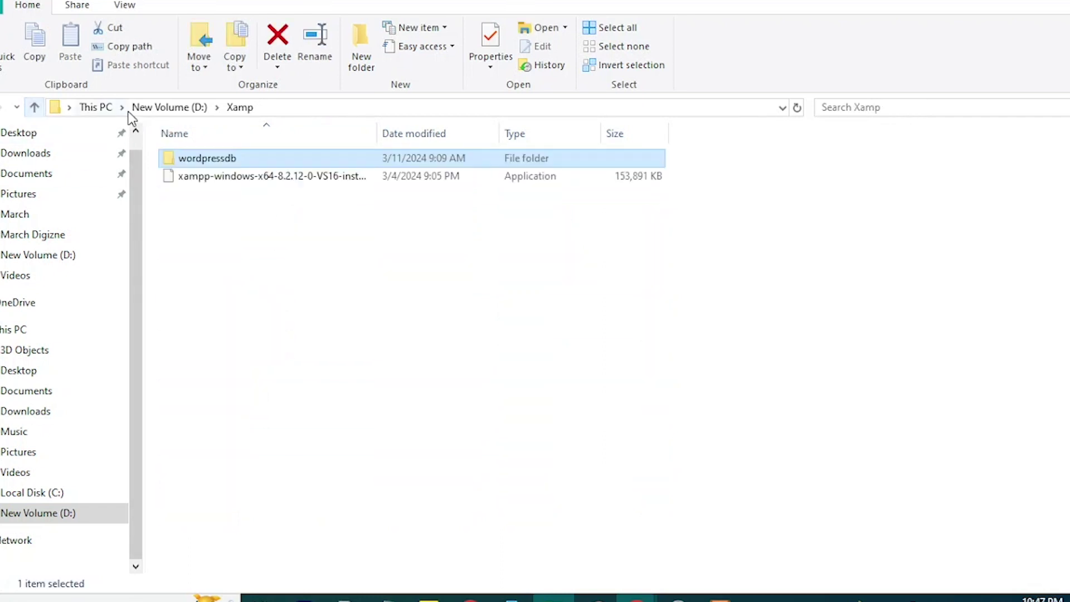
Rename the wordpressdb folder but keep the name wordpressdb unchanged.
left_click(229, 160)
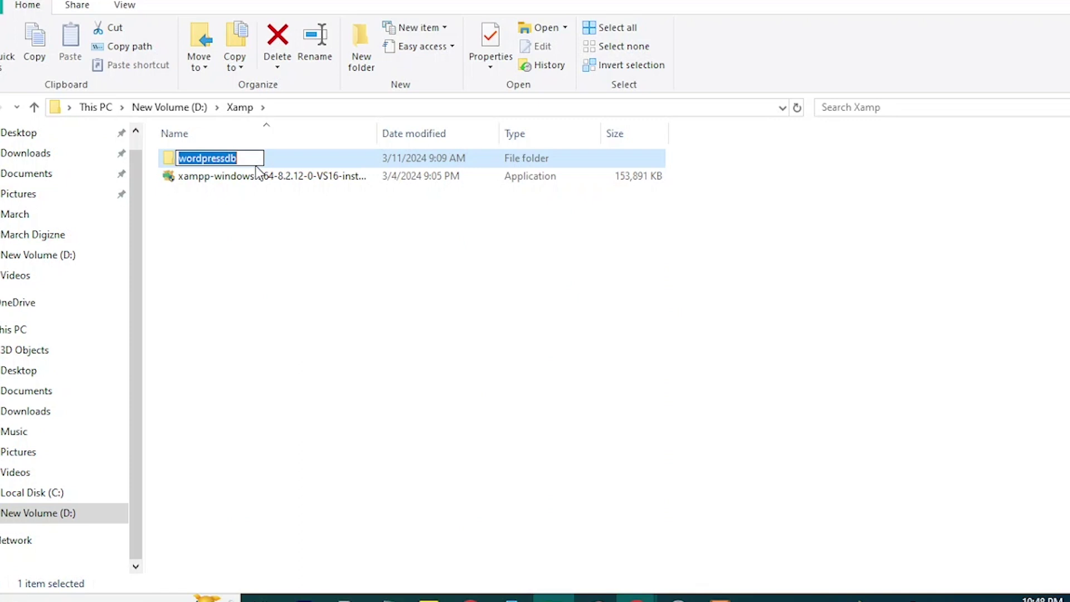
left_click(273, 160)
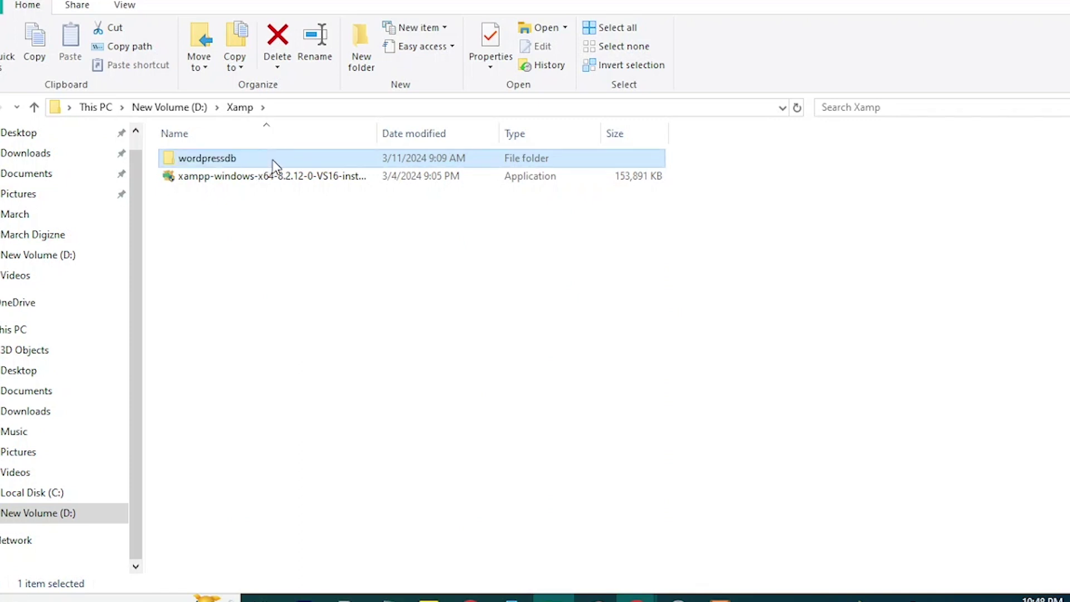
right_click(272, 160)
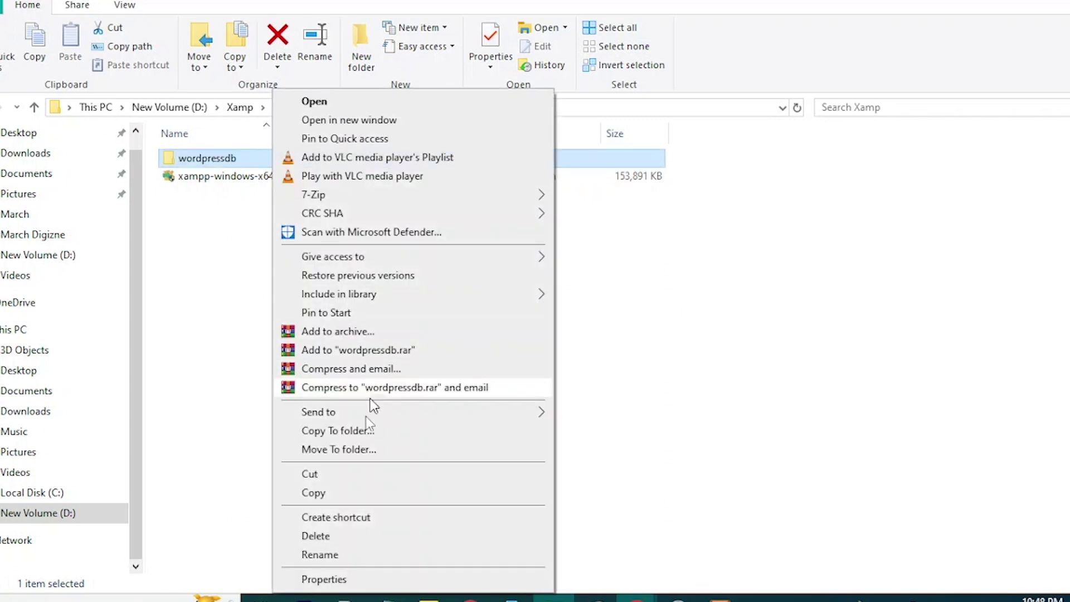
left_click(320, 554)
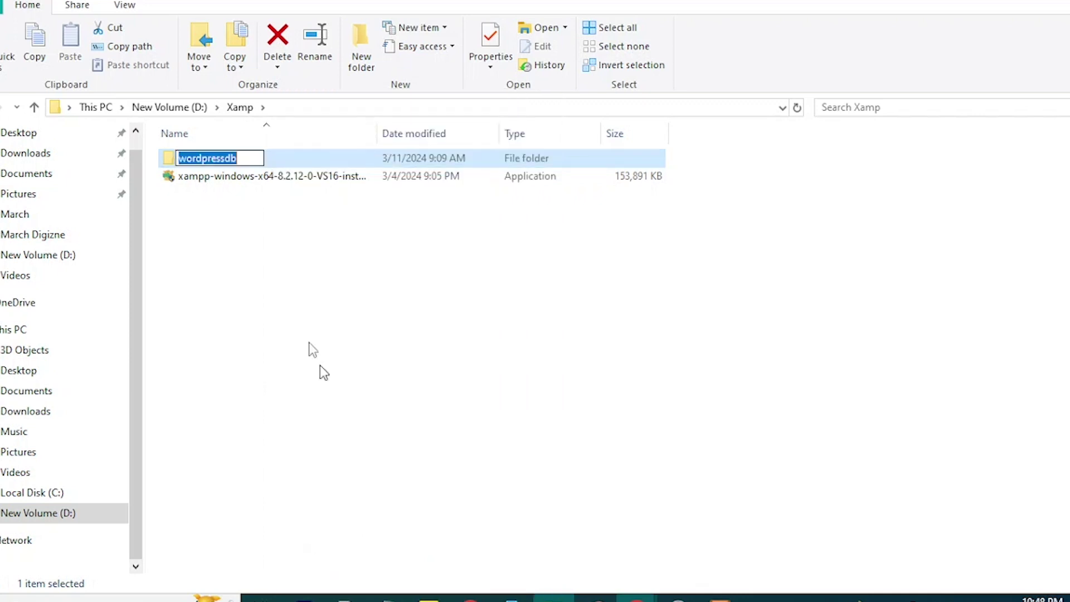
left_click(237, 158)
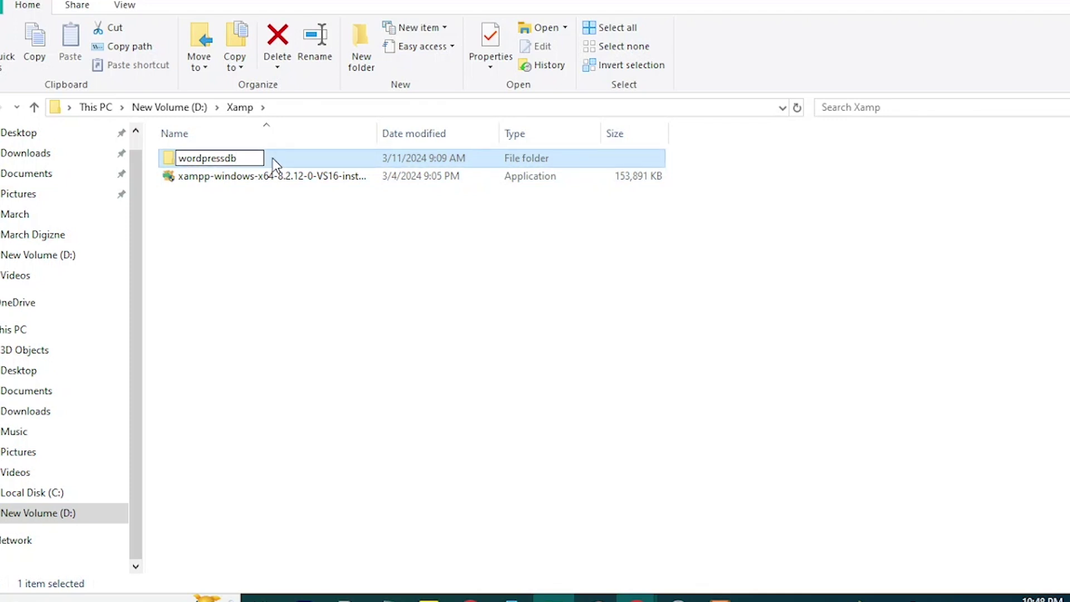
key("Return")
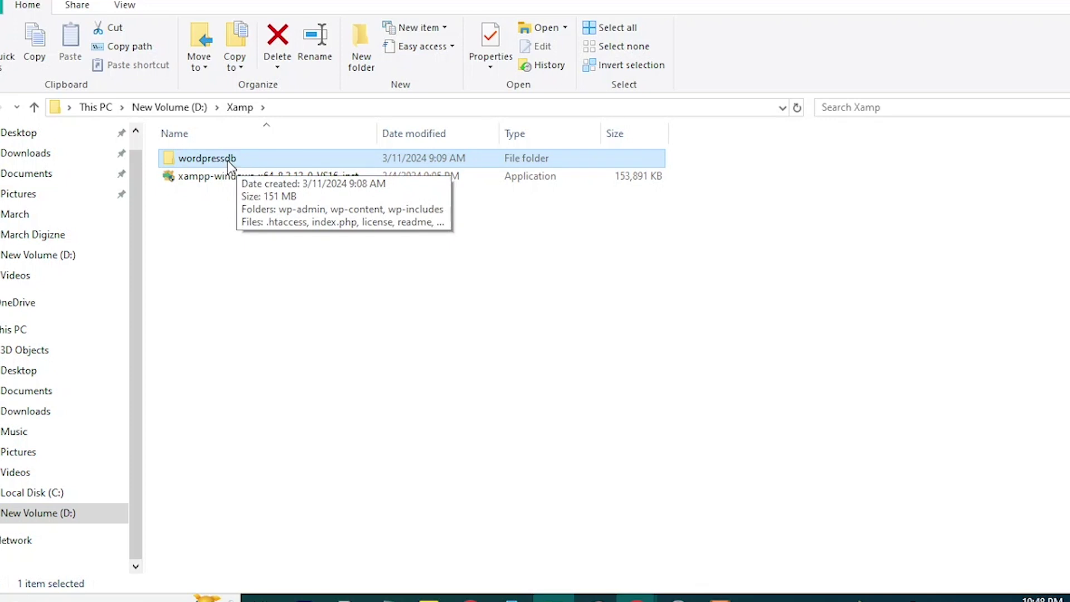
Reopen wordpressdb once more, go back to Xamp, and copy the wordpressdb folder.
double_click(228, 160)
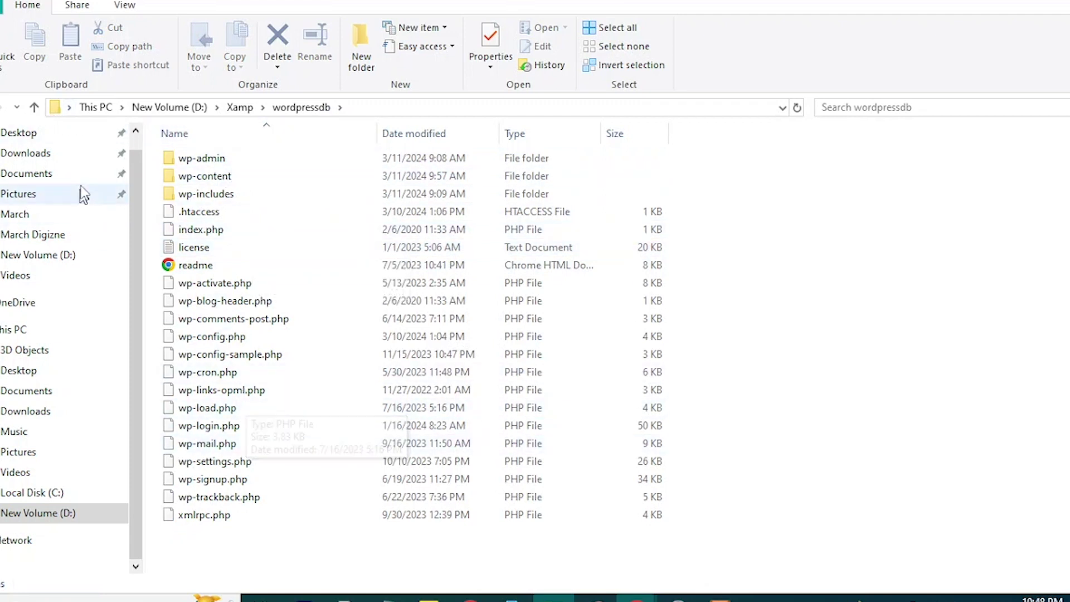
left_click(34, 107)
double_click(207, 159)
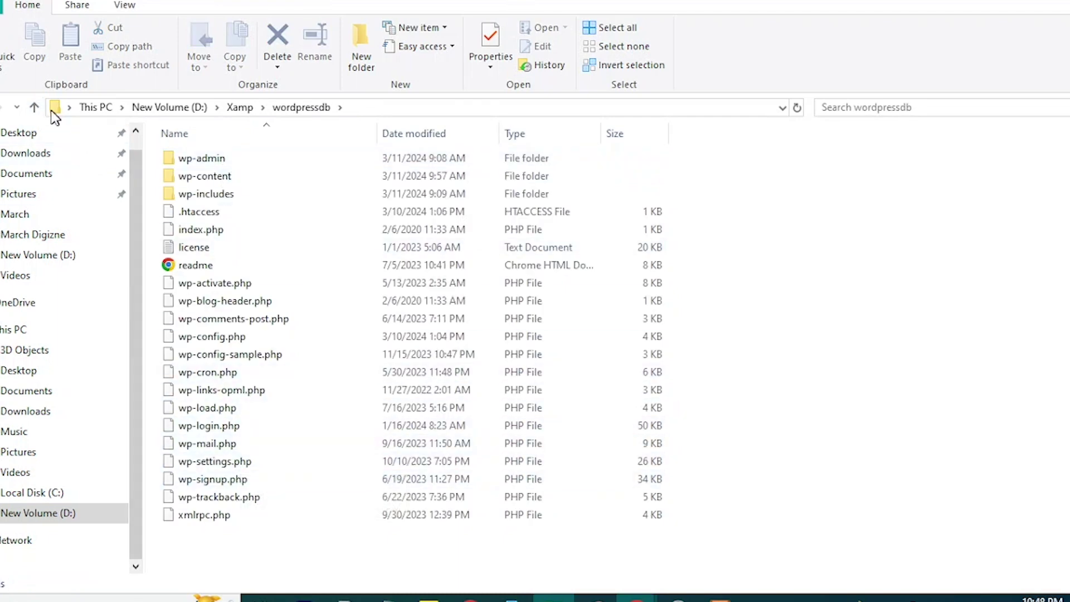
left_click(34, 106)
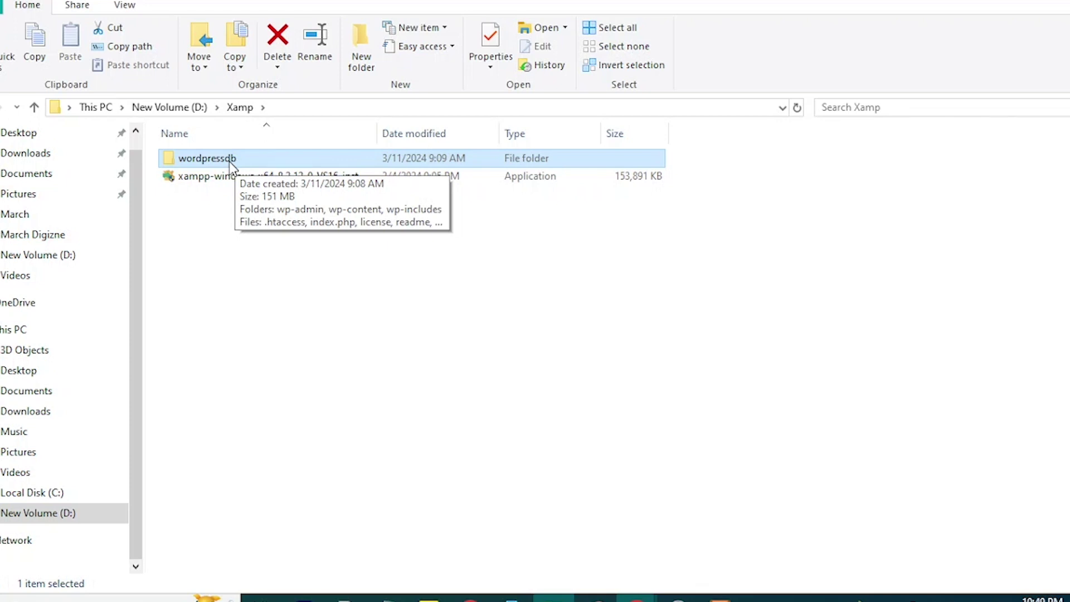
key("ctrl+c")
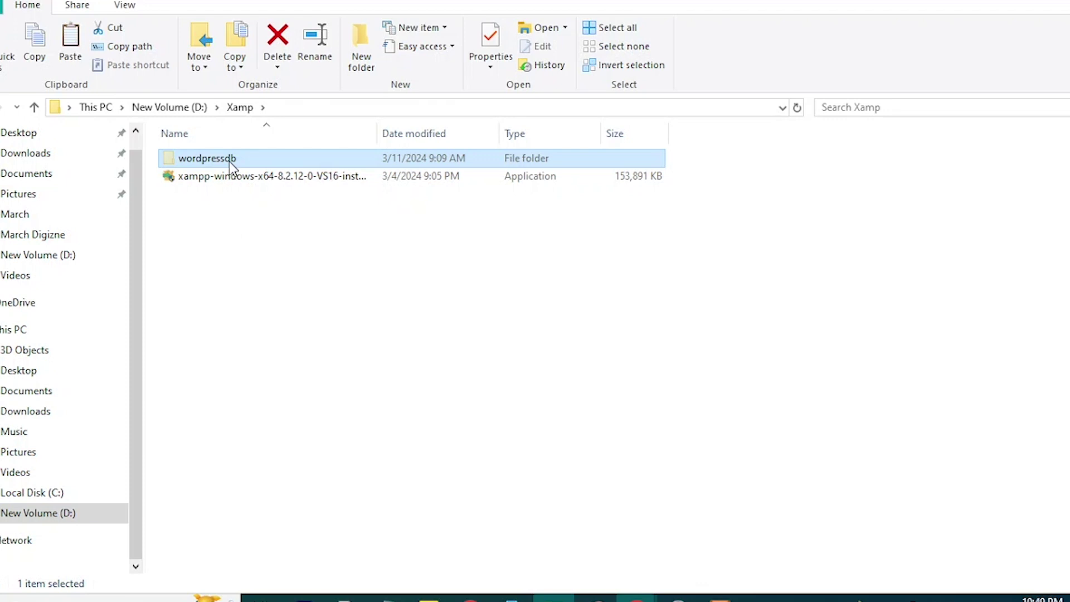
Navigate from the Xamp folder to D:\Wordpress\htdocs.
right_click(229, 162)
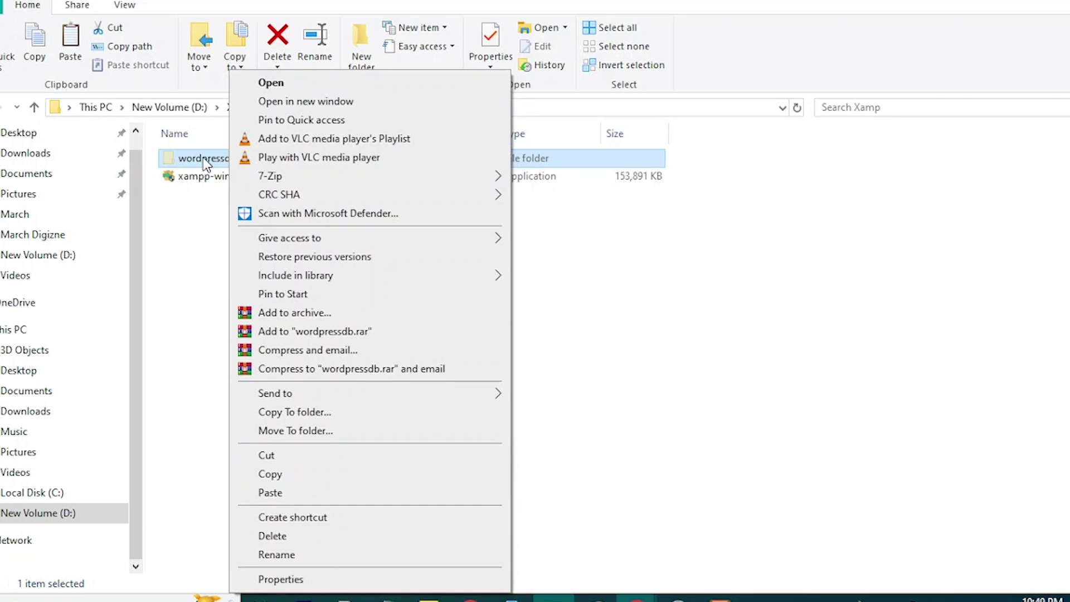
left_click(195, 213)
left_click(199, 219)
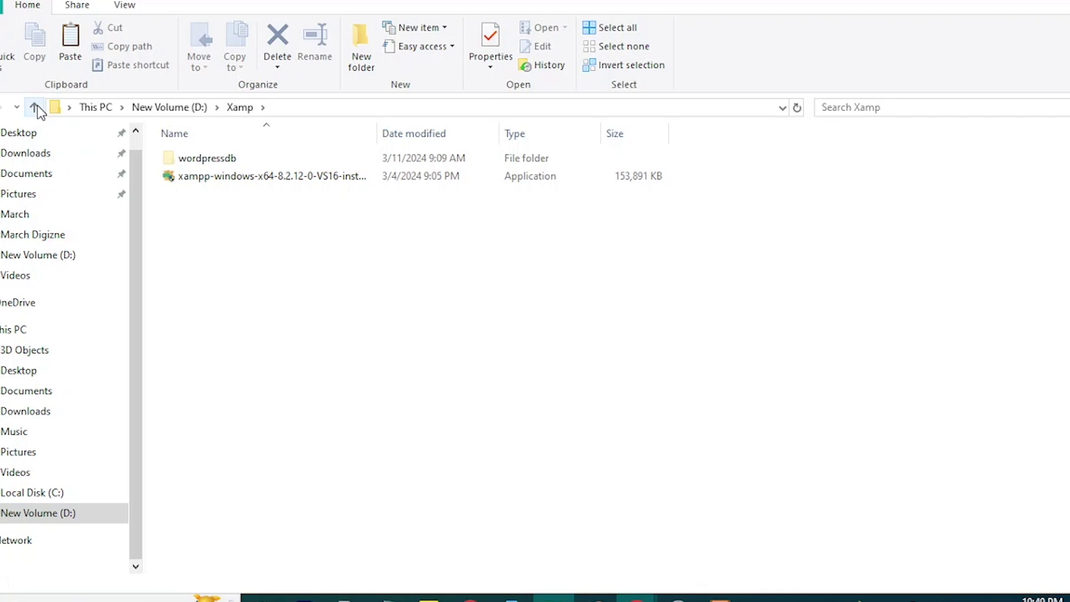
left_click(34, 107)
double_click(311, 221)
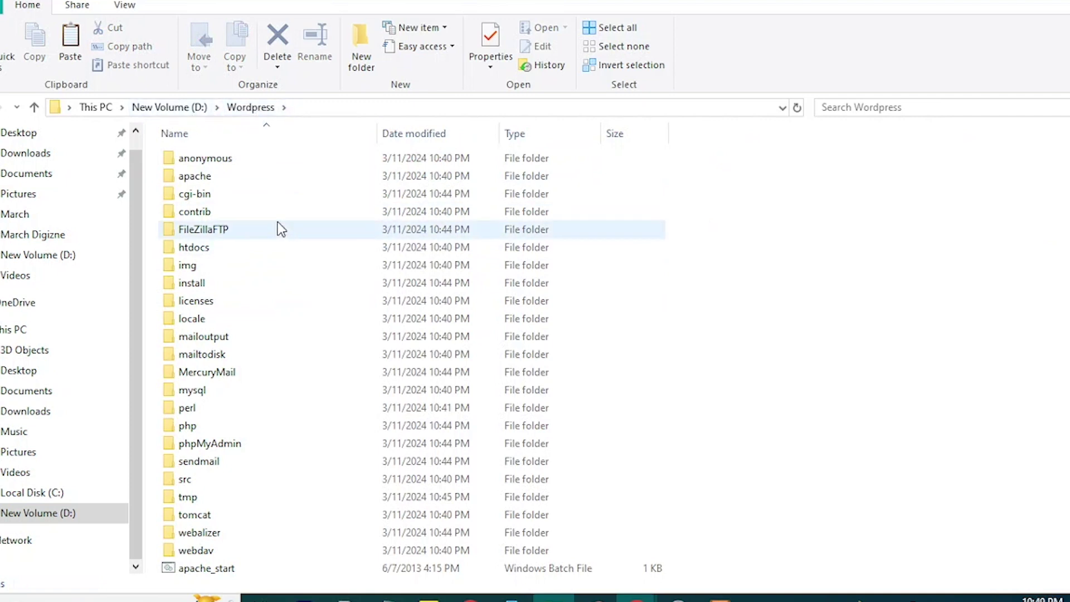
scroll(289, 379, "down", 9)
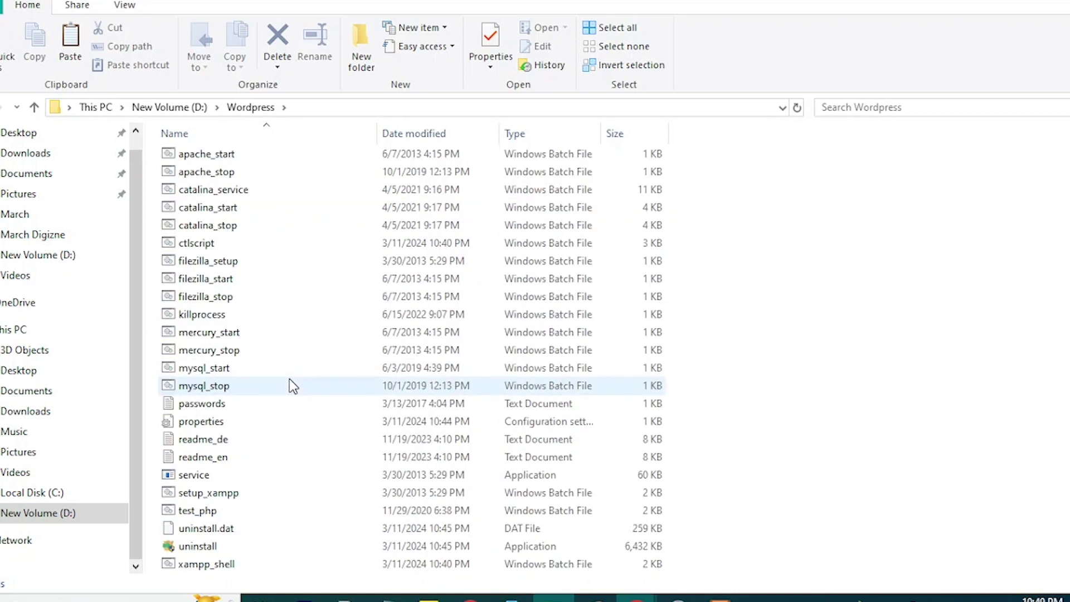
scroll(289, 379, "up", 9)
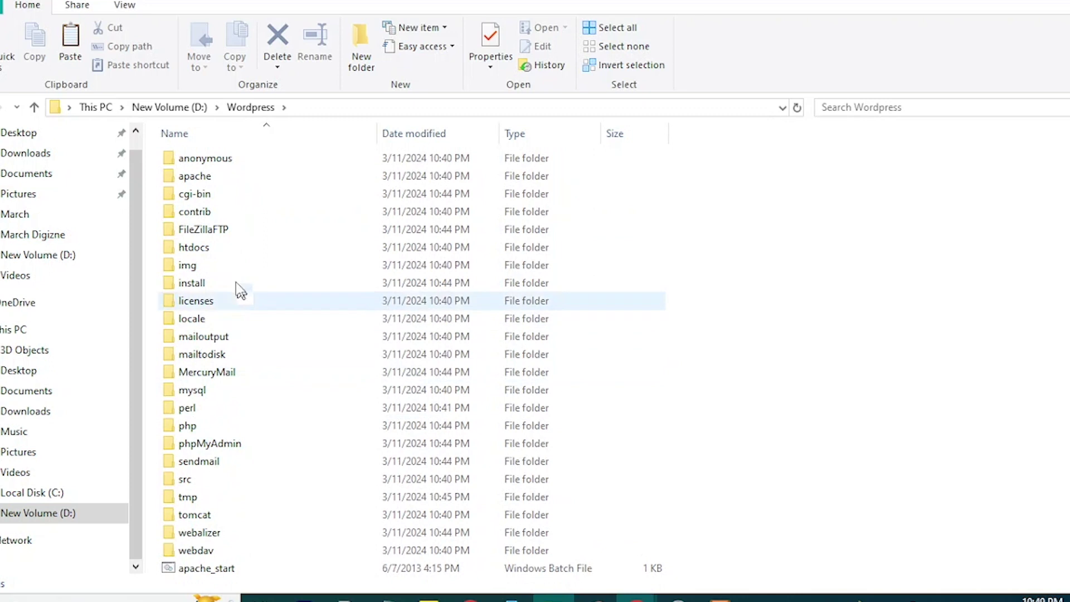
double_click(213, 250)
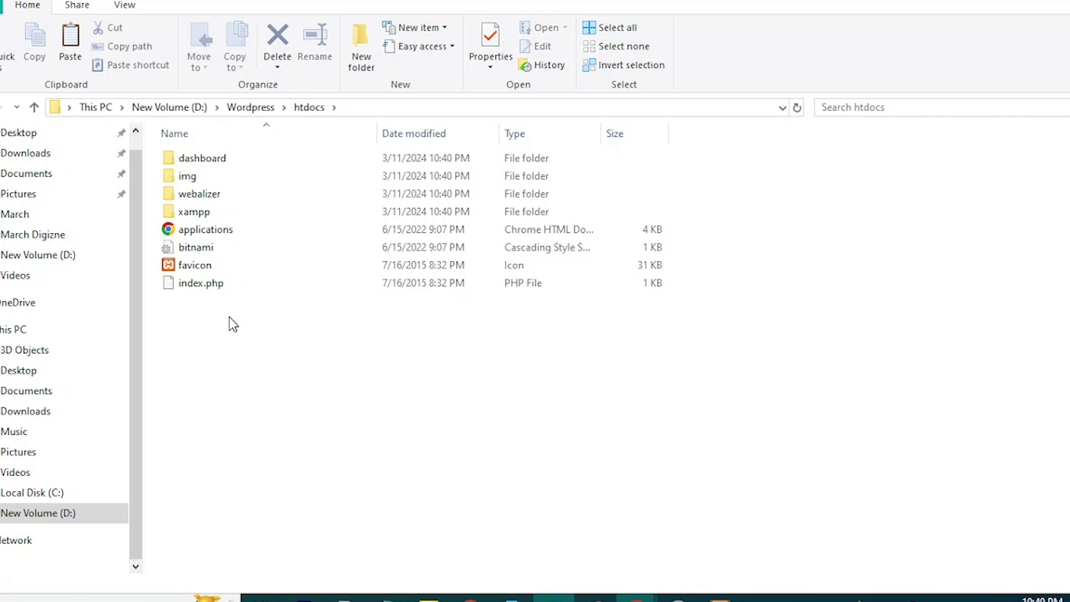
Paste the copied wordpressdb folder into htdocs.
key("ctrl+v")
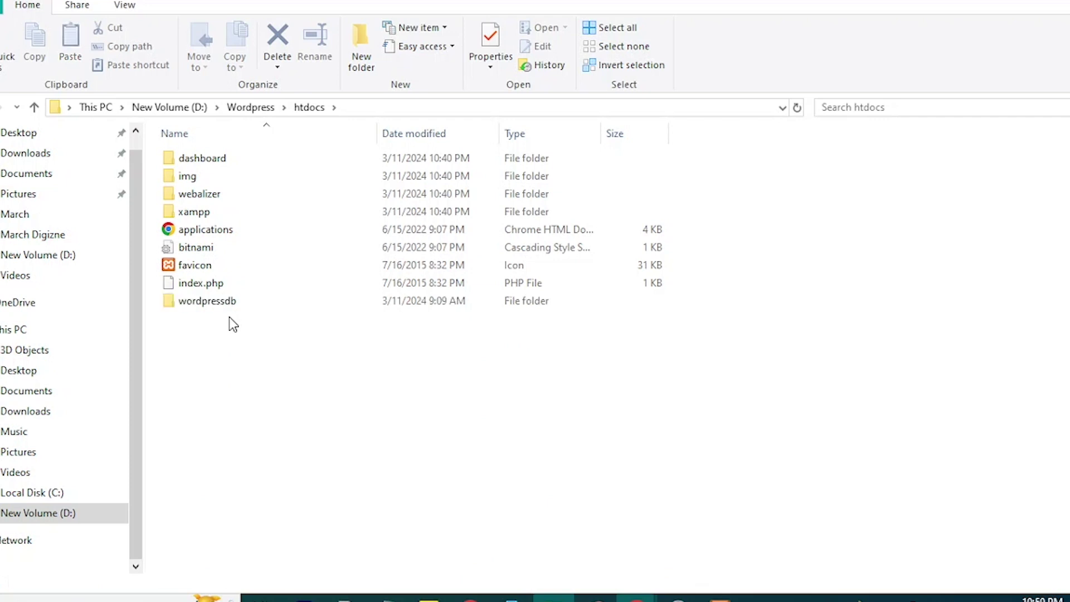
right_click(229, 347)
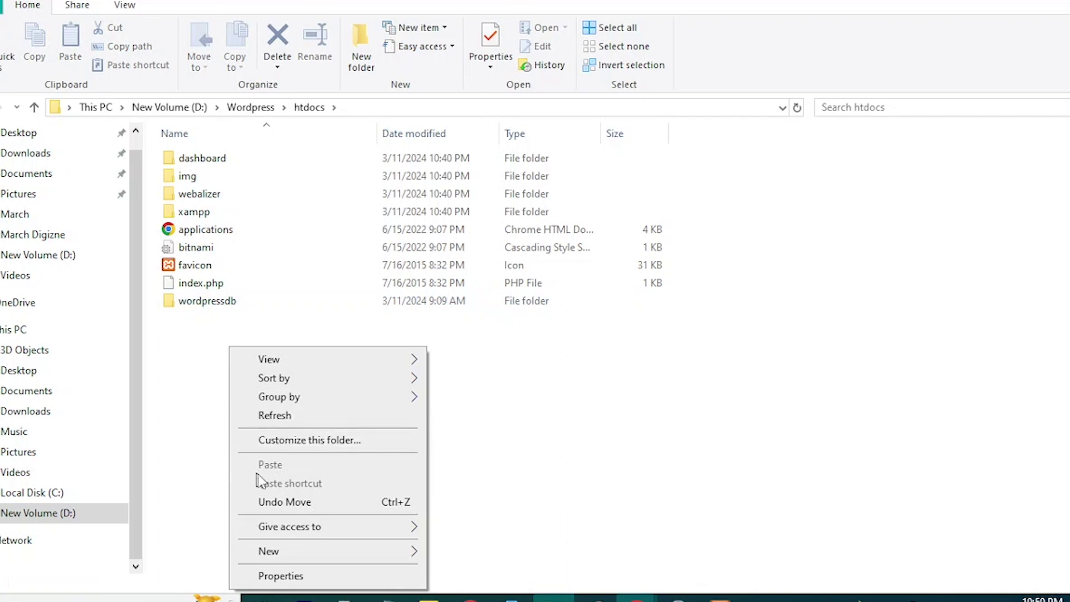
left_click(181, 397)
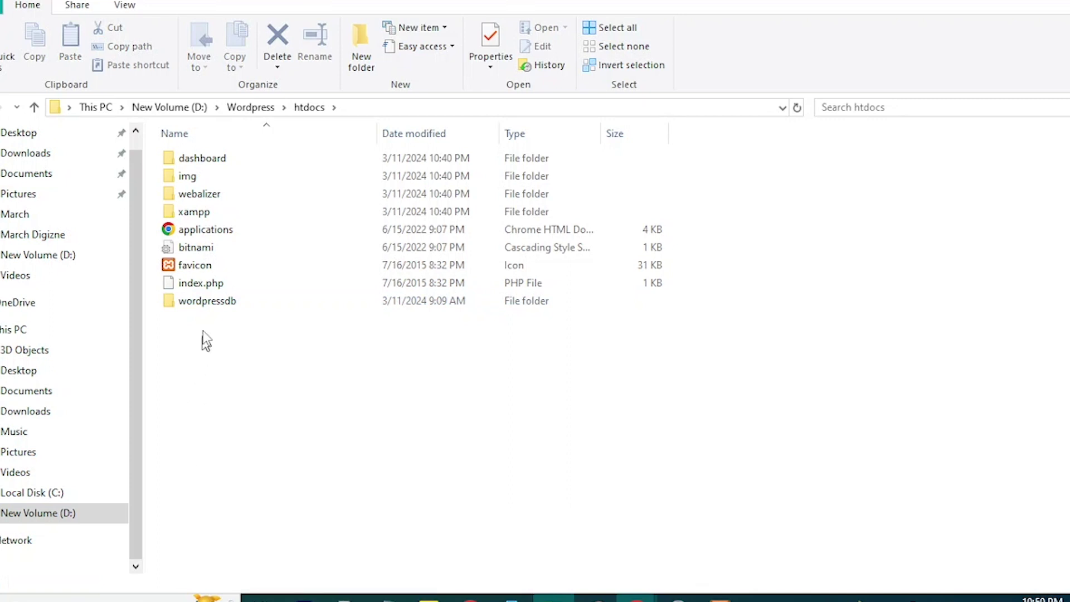
Confirm the pasted folder is named wordpressdb, then return to Chrome's XAMPP welcome page.
left_click(211, 303)
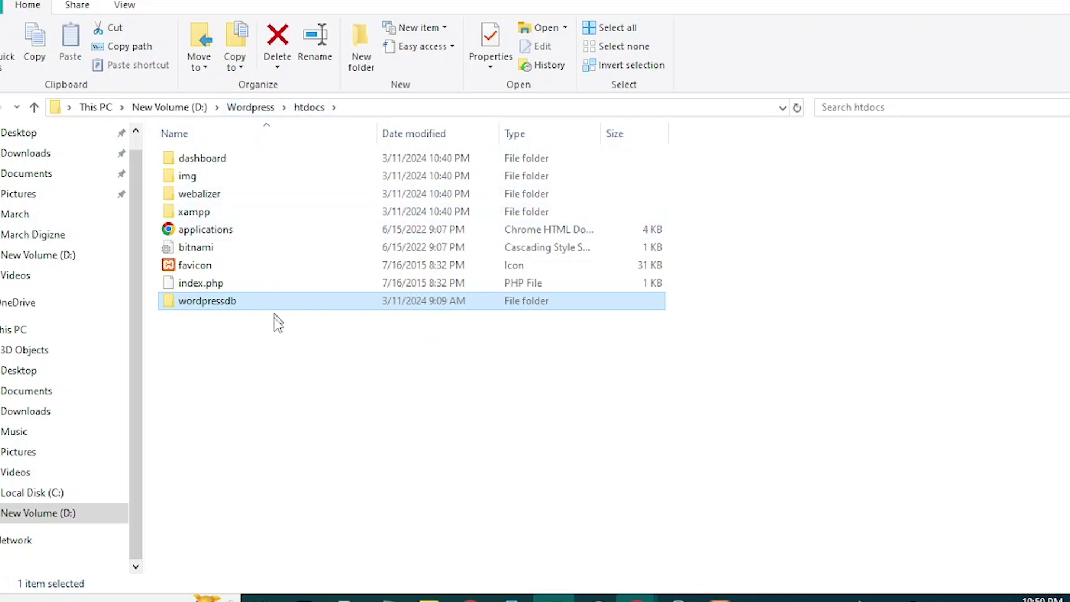
left_click(237, 300)
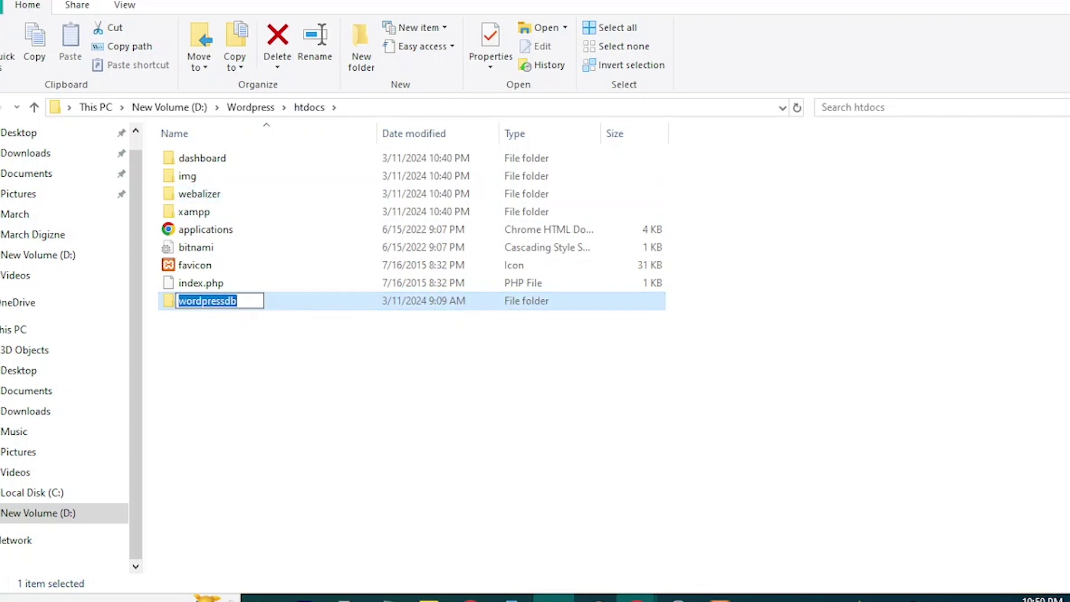
left_click(279, 301)
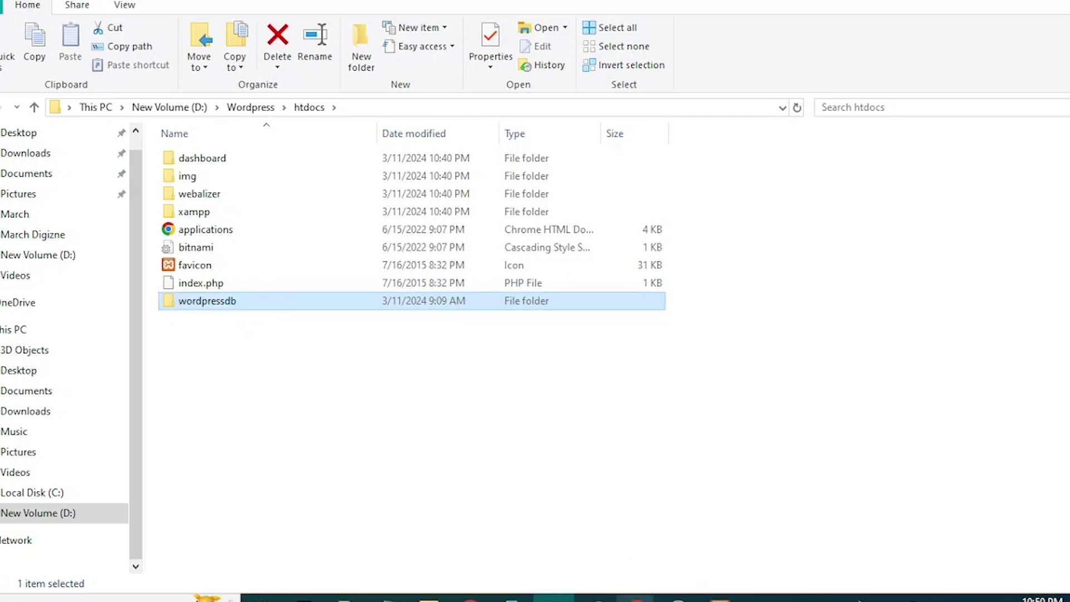
left_click(637, 598)
left_click(624, 581)
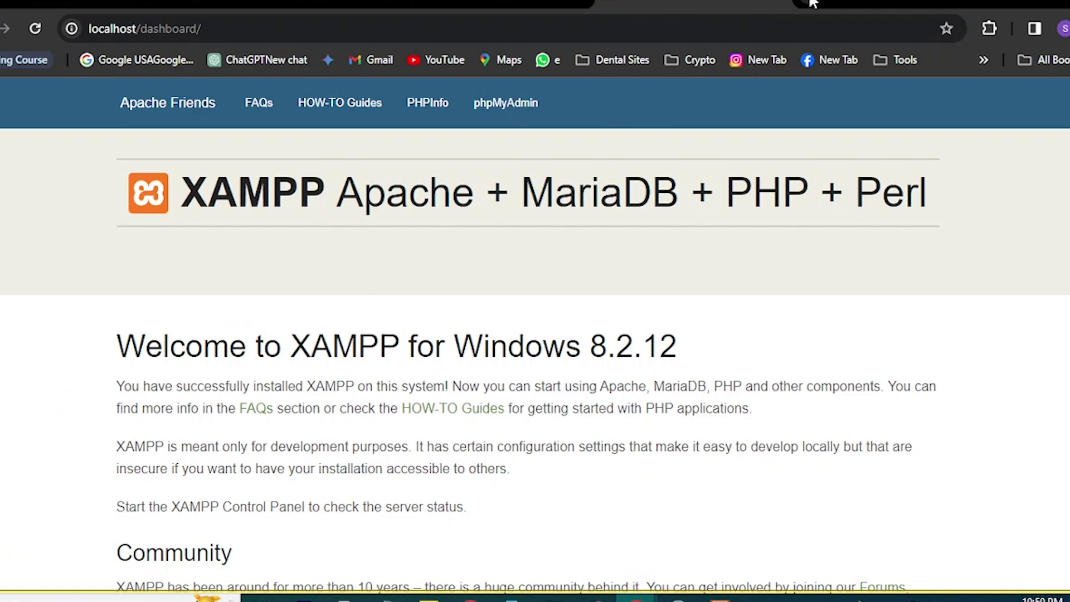
Load localhost/wordpressdb/ in a new tab, which reports Cannot select database, then return to the XAMPP dashboard.
left_click(813, 4)
type("localhost/wordpressdb/")
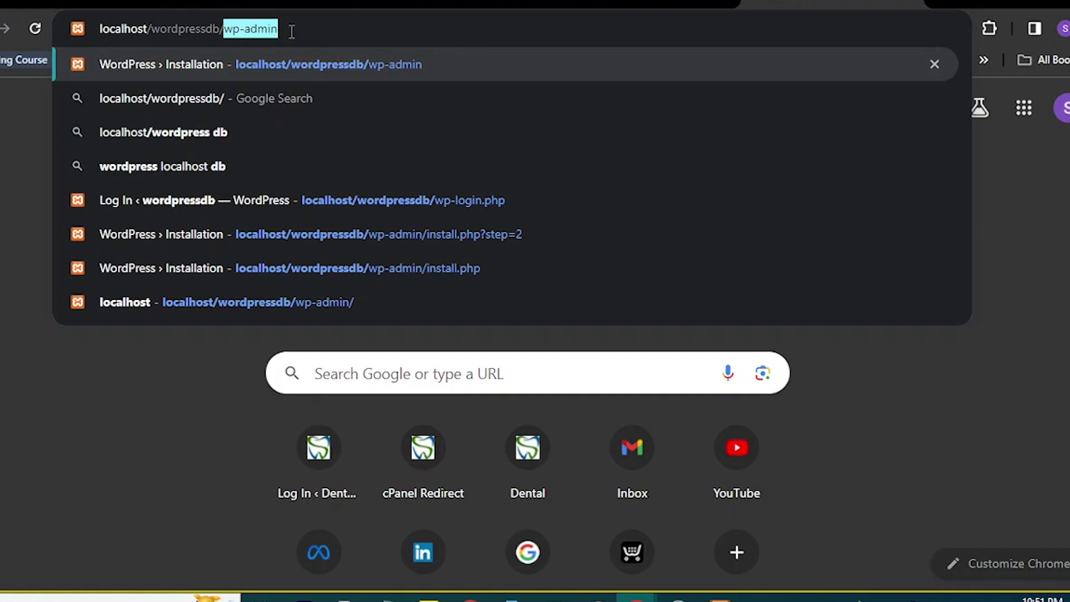
key("Return")
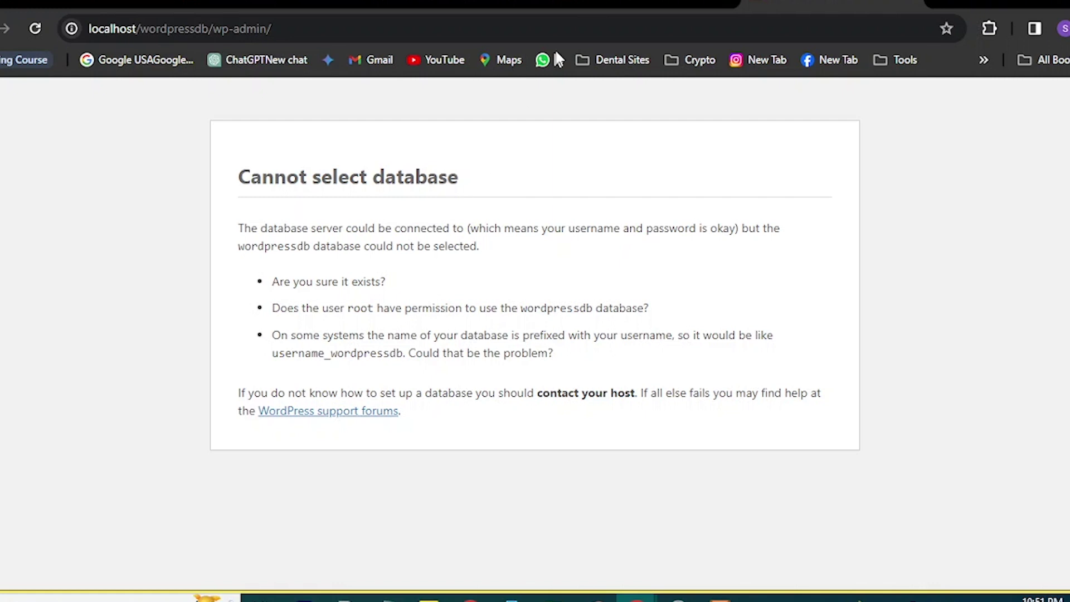
left_click(641, 7)
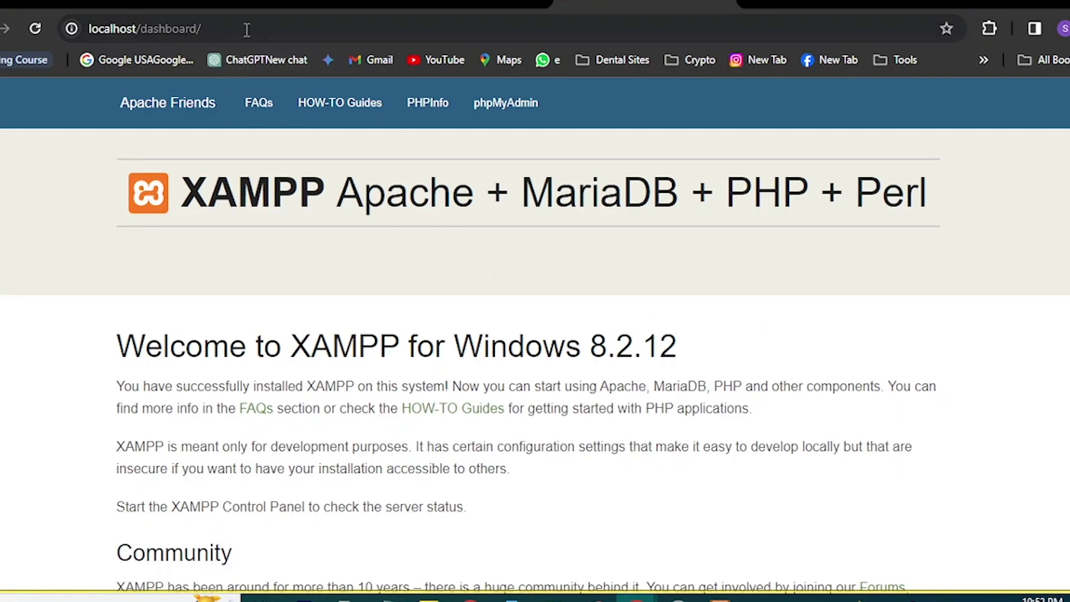
Reload localhost, open phpMyAdmin from the XAMPP dashboard and choose New in the database tree.
left_click(220, 29)
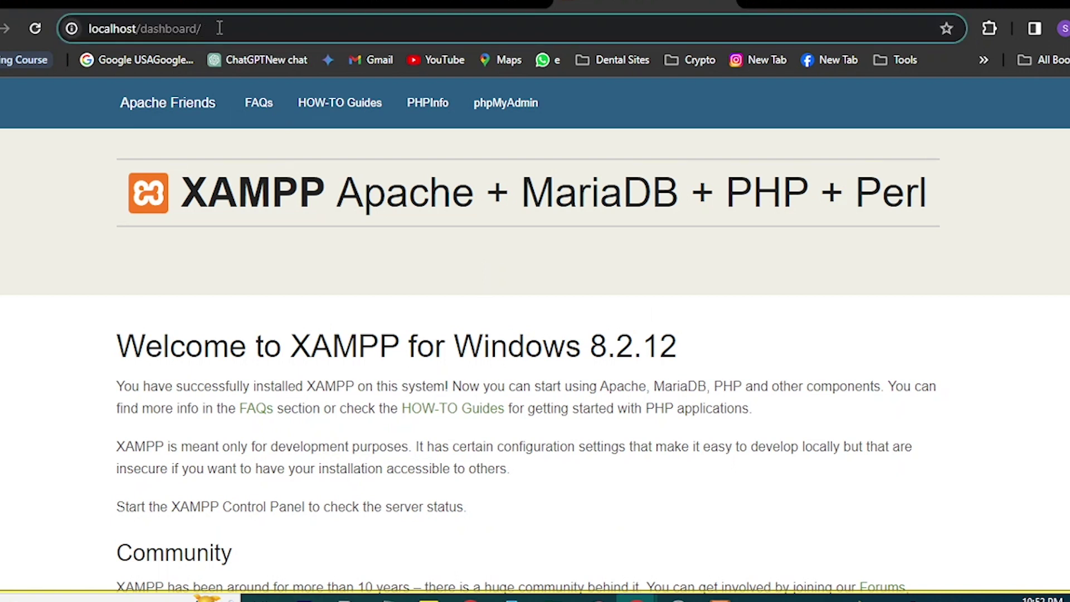
key("BackSpace")
key("BackSpace")
key("BackSpace")
key("BackSpace")
key("BackSpace")
key("BackSpace")
key("BackSpace")
key("BackSpace")
key("BackSpace")
key("BackSpace")
key("BackSpace")
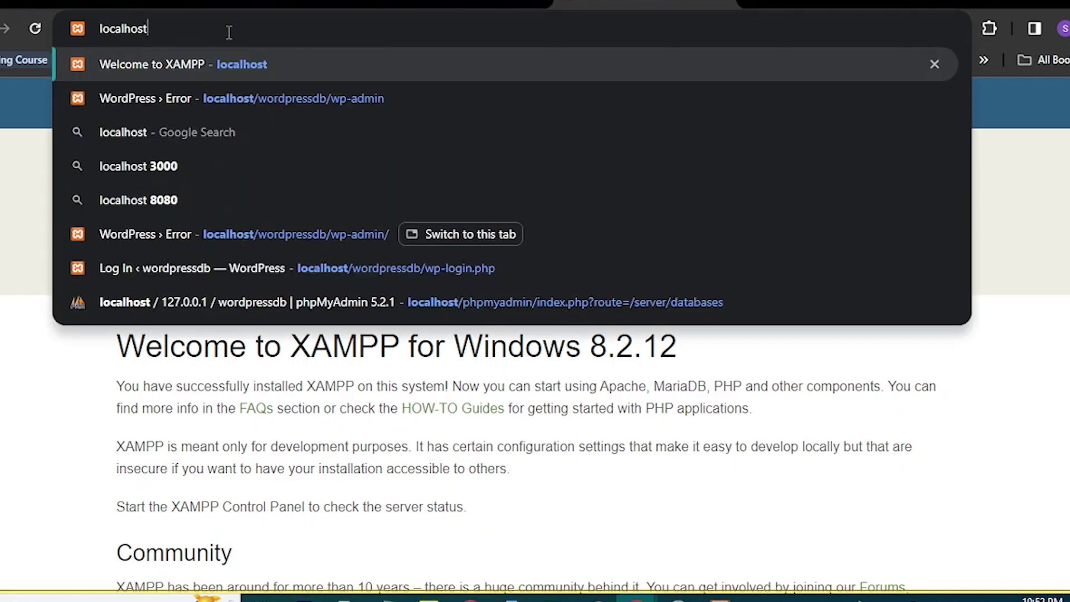
key("Return")
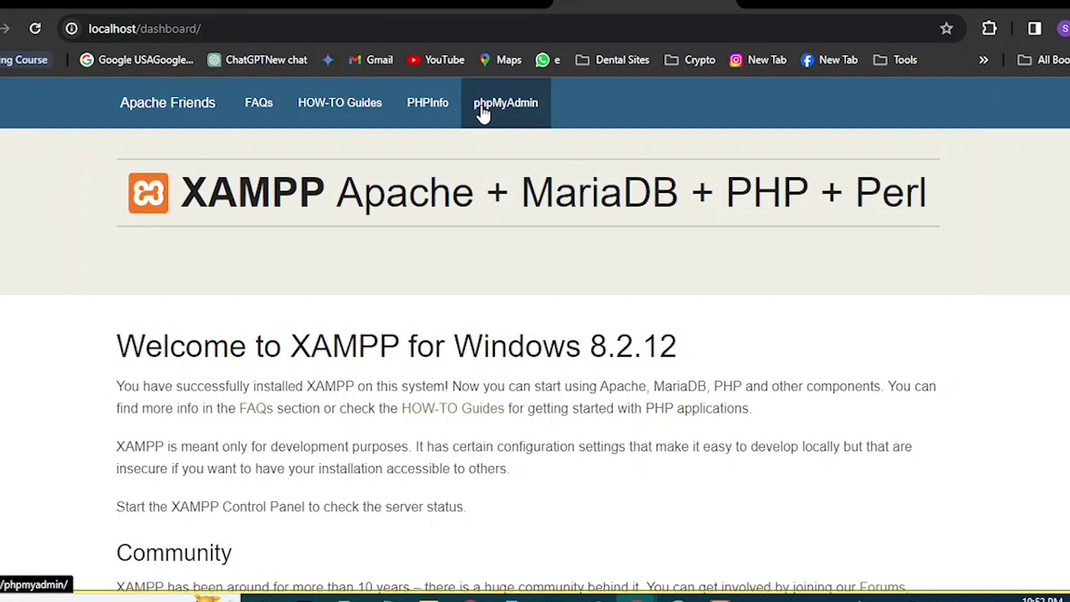
left_click(517, 112)
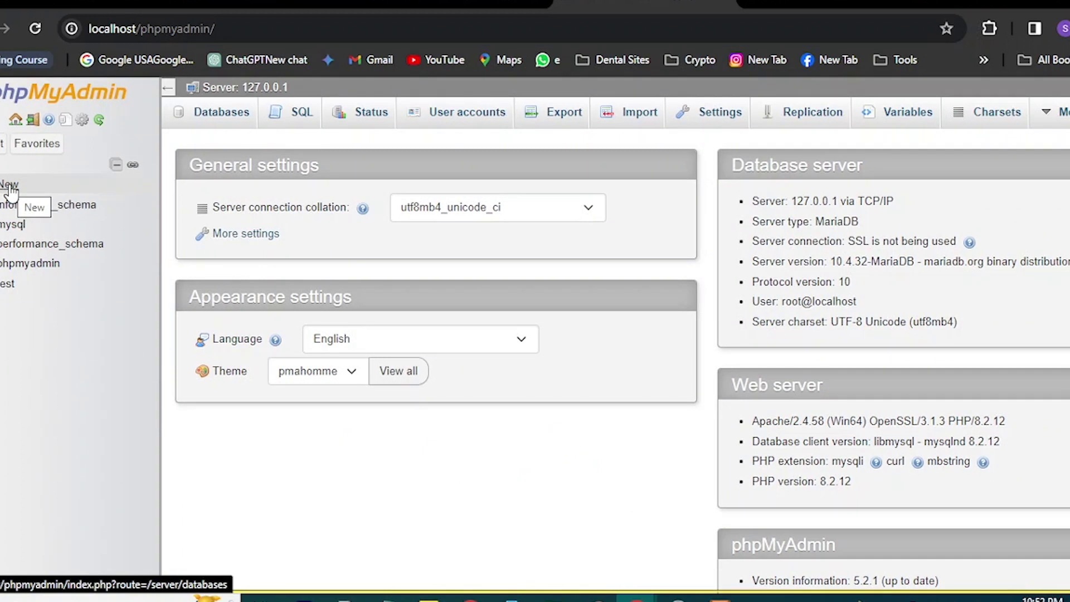
left_click(10, 189)
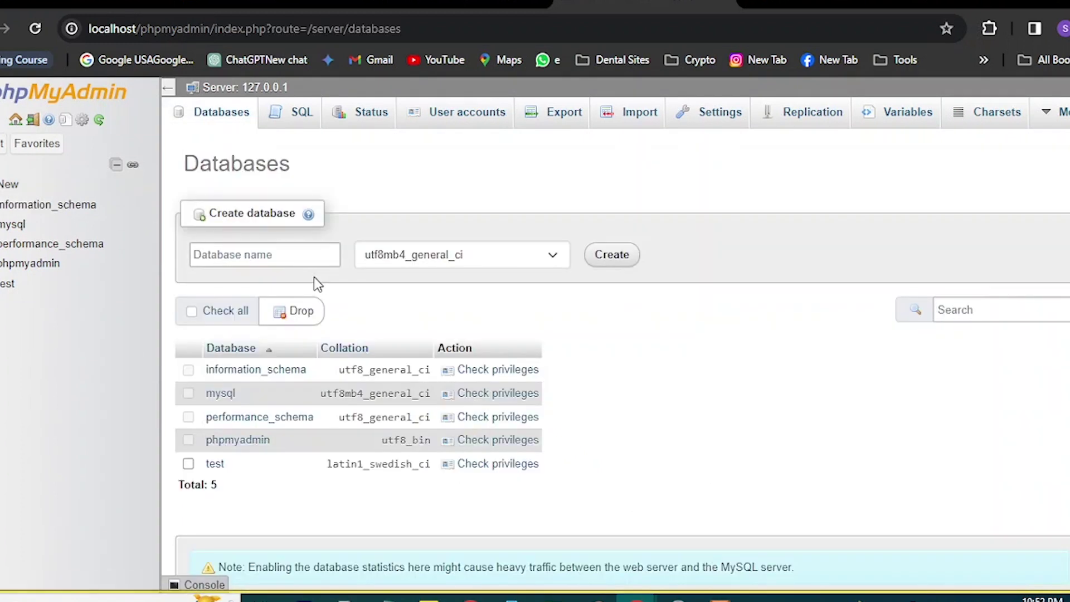
Create a database named wordpressdb from the autofilled name suggestion.
left_click(286, 256)
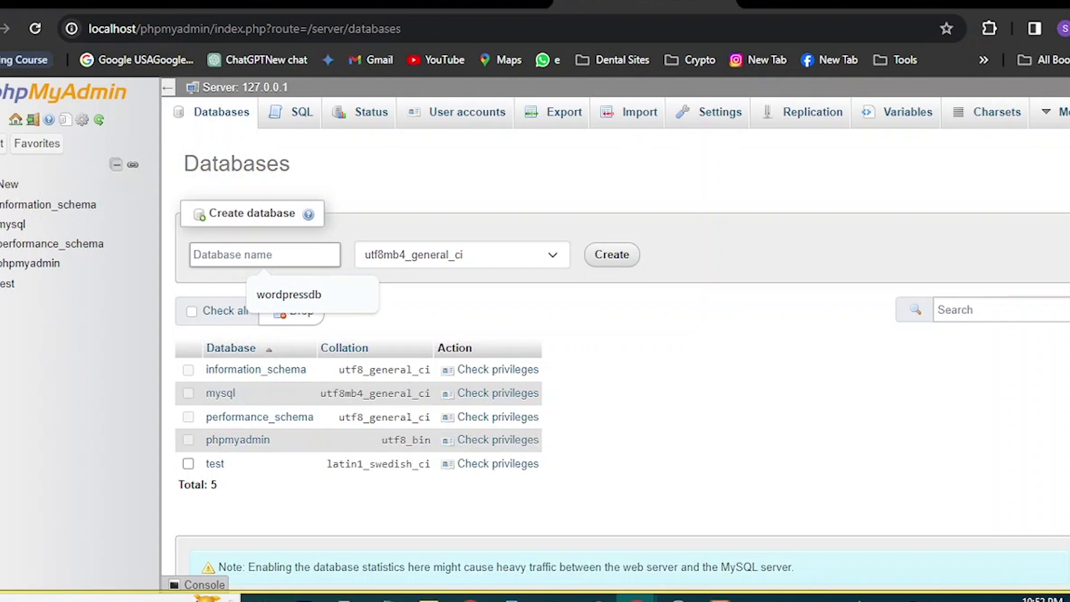
key("Down")
key("Return")
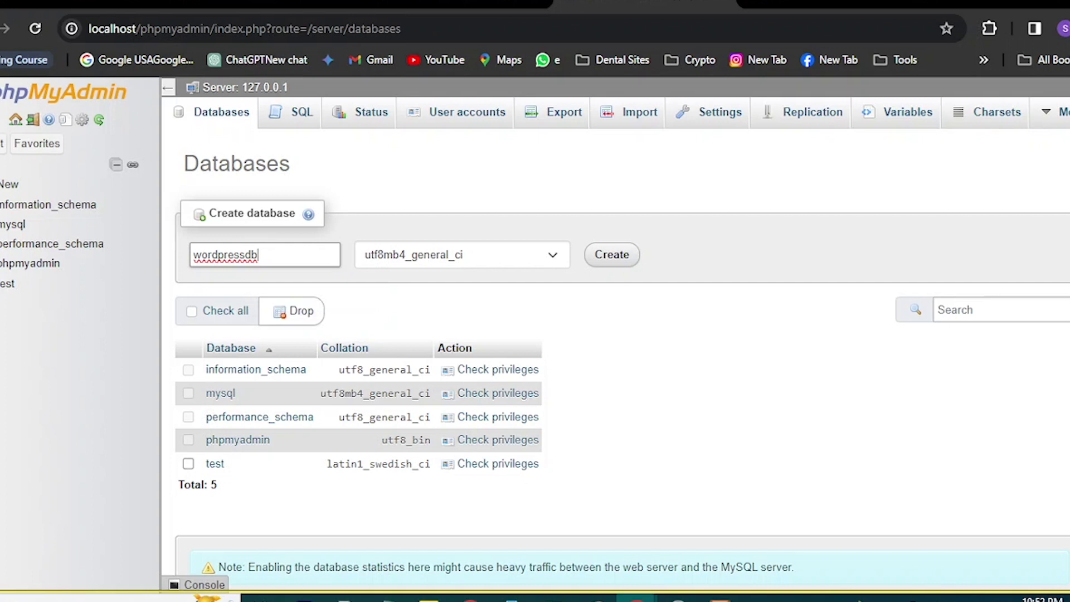
left_click(610, 259)
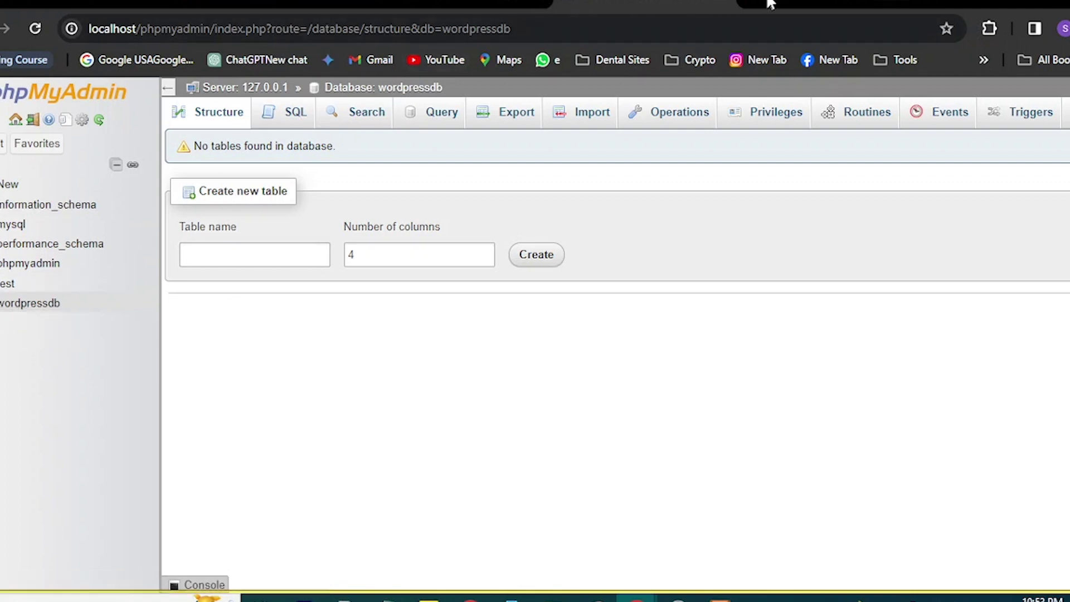
In the WordPress tab, load localhost/wordpressdb/wp-admin to reach the installer's language page.
left_click(831, 5)
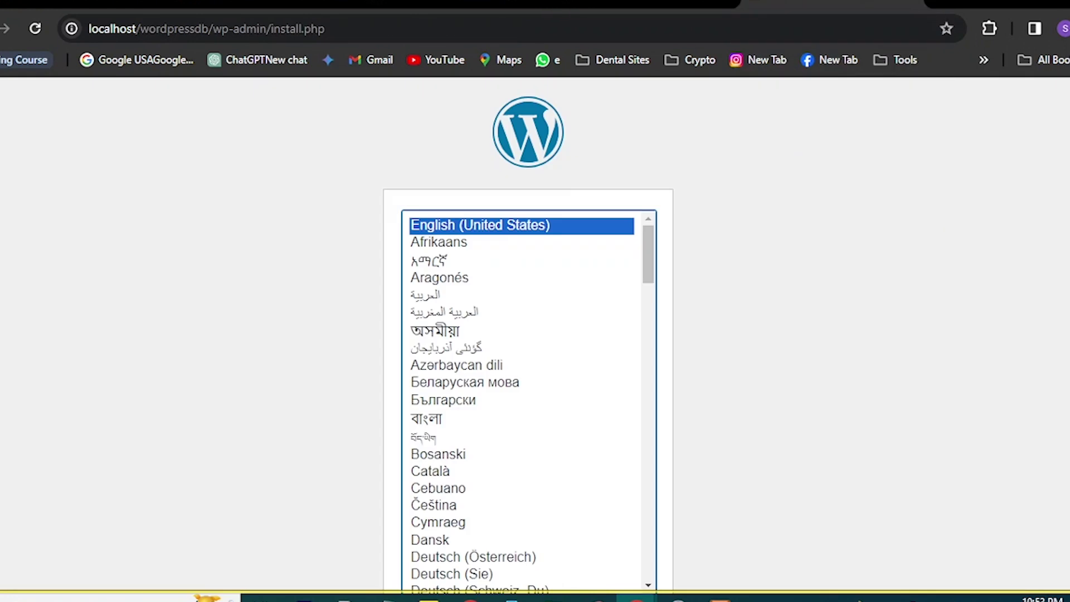
left_click(334, 25)
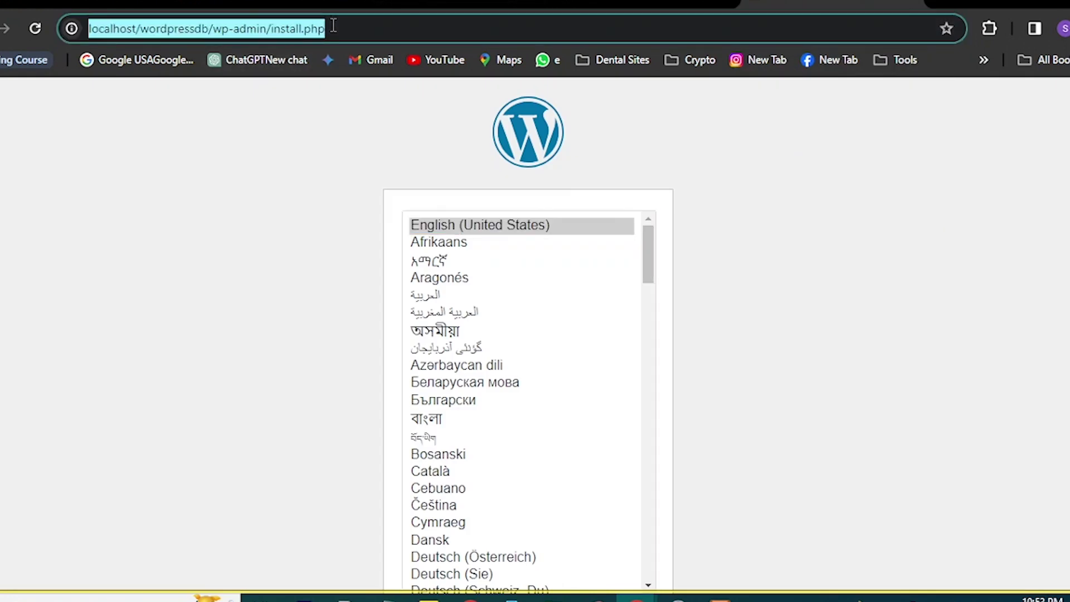
type("lo")
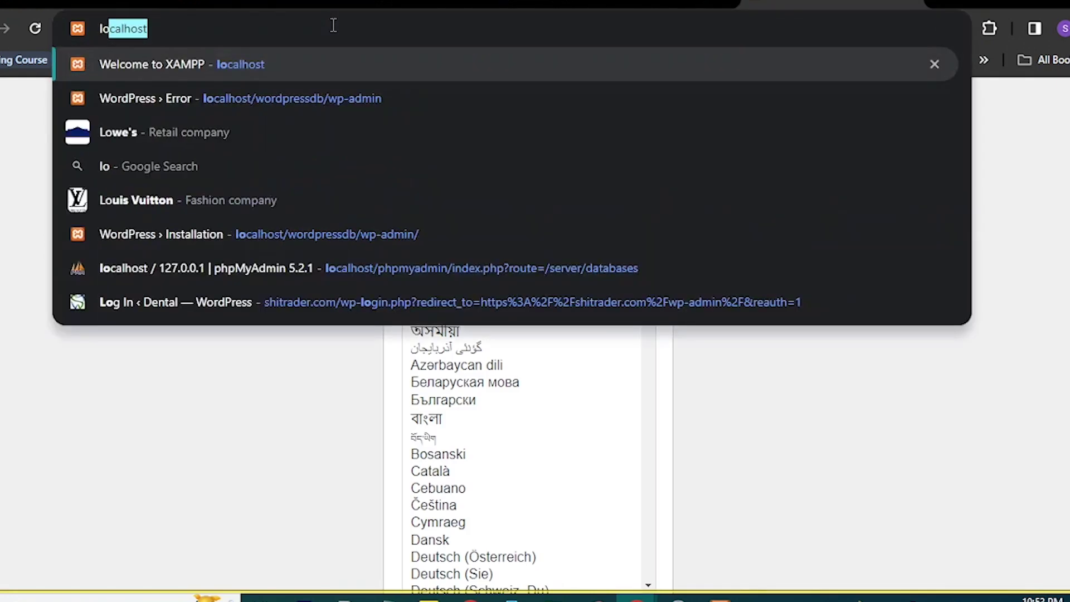
type("calhost/")
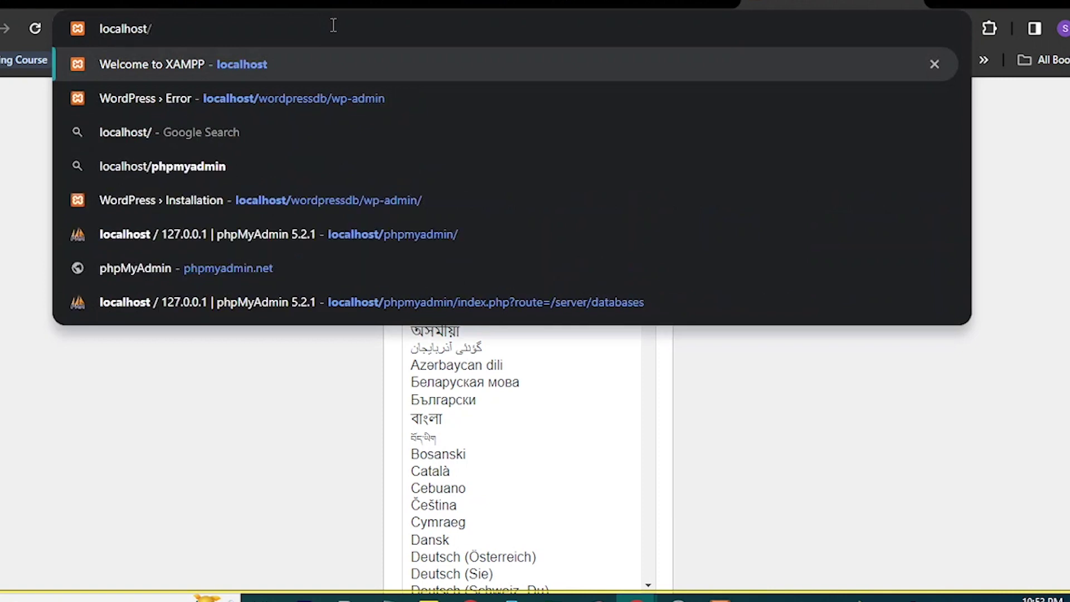
type("wordpressdb/")
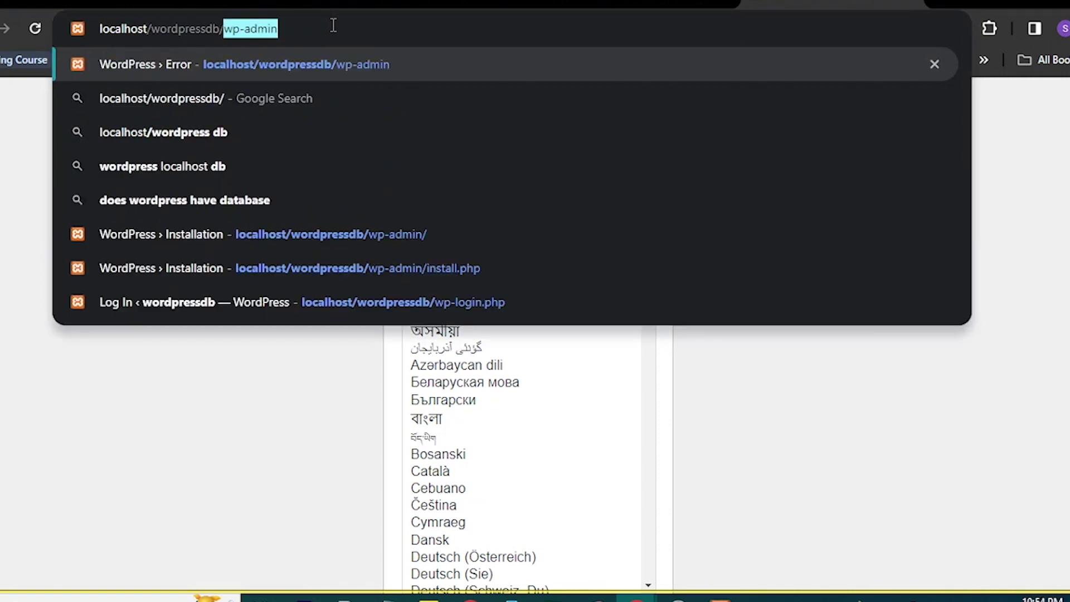
key("Return")
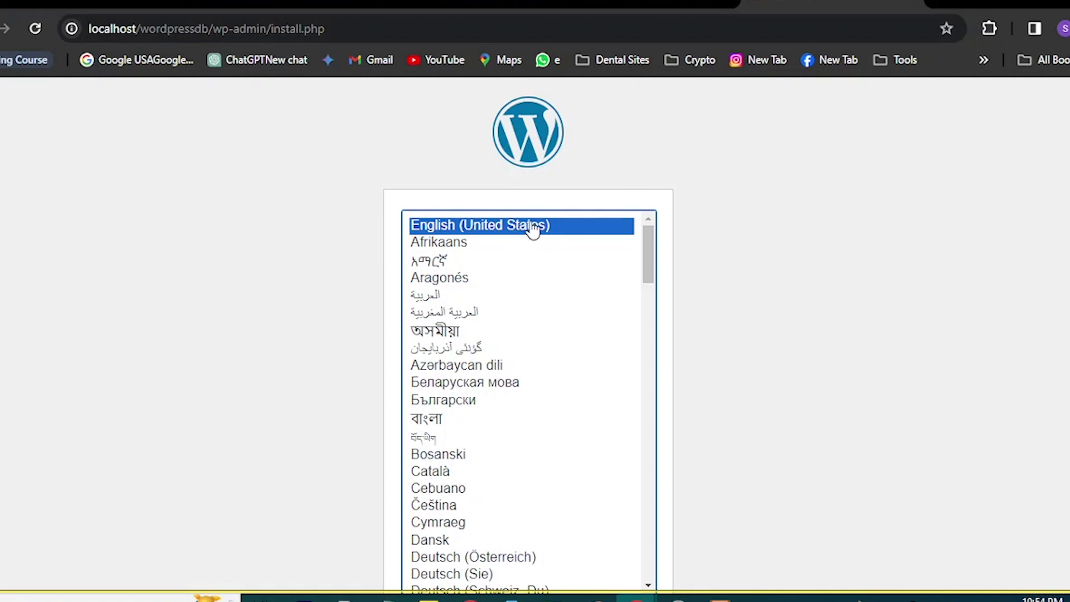
Continue with English (United States) as the site language.
scroll(747, 245, "down", 1)
scroll(747, 257, "down", 1)
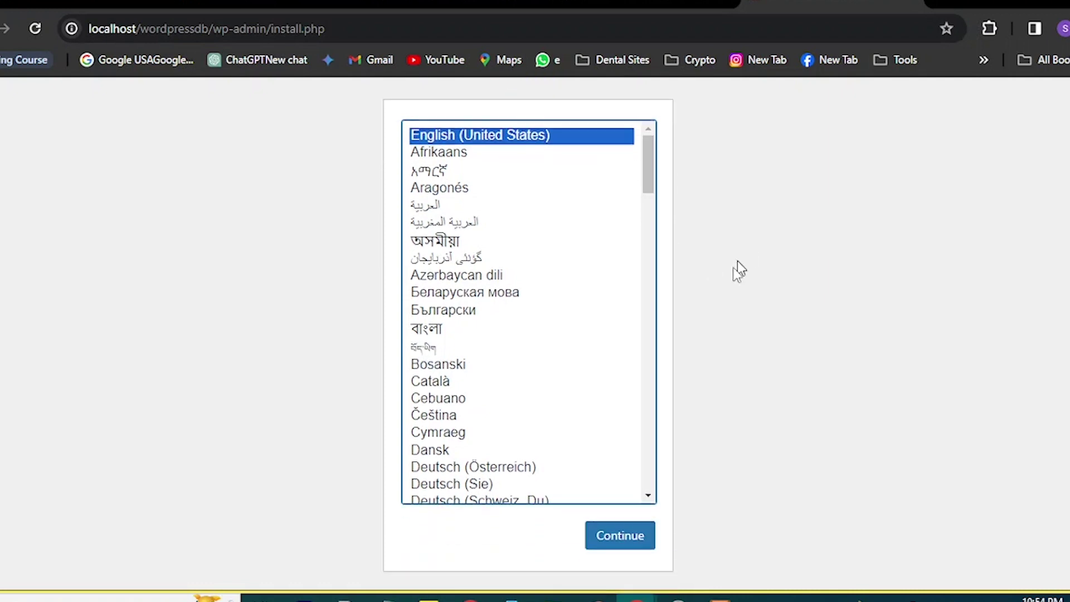
left_click(636, 540)
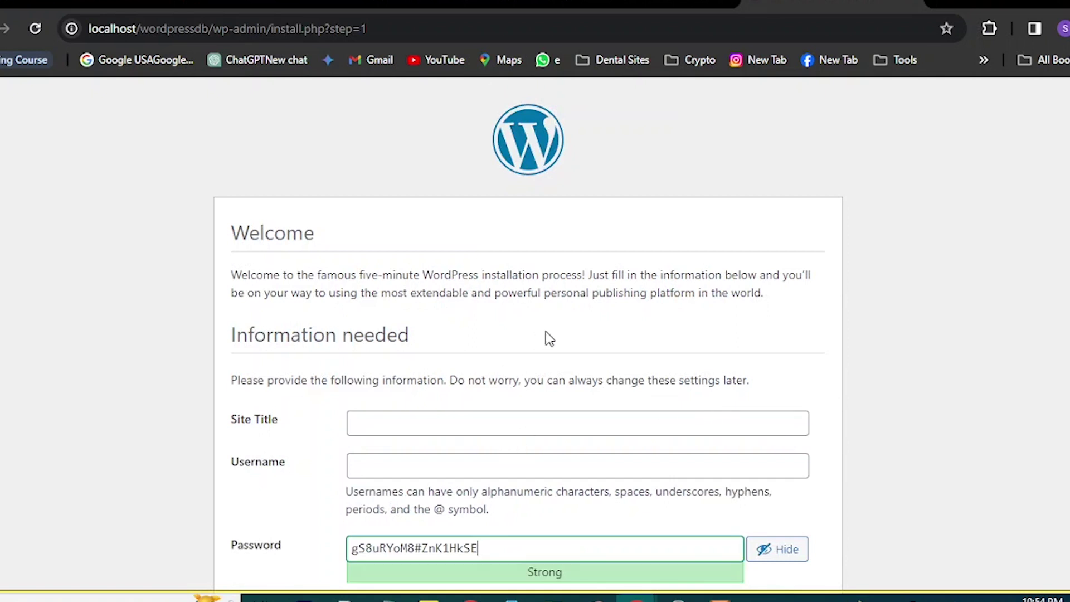
Set the site title to wordpressdb and the username to admin.
scroll(549, 332, "down", 3)
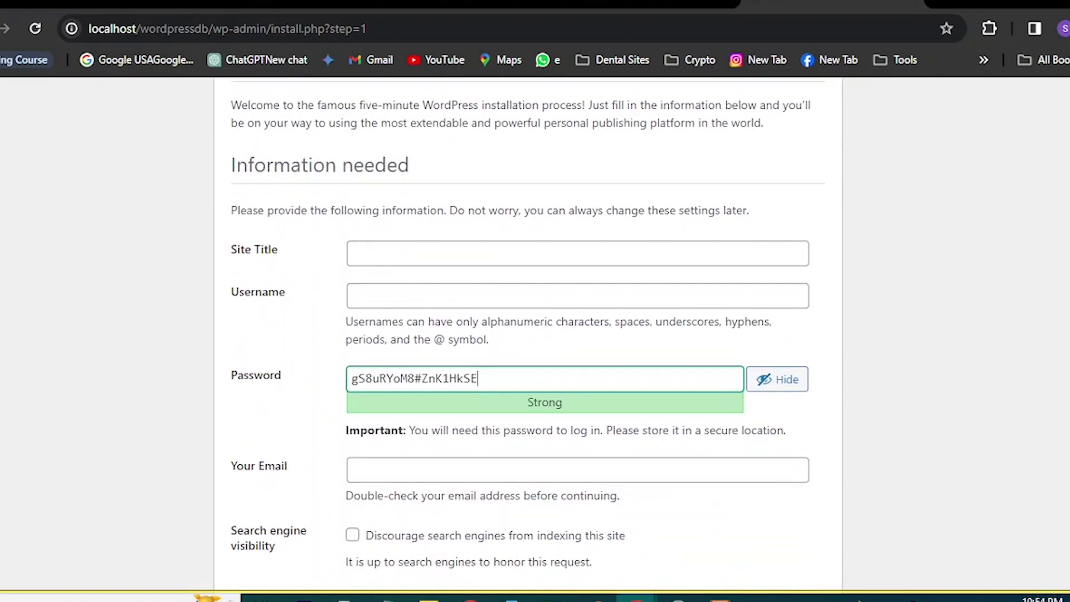
left_click(435, 253)
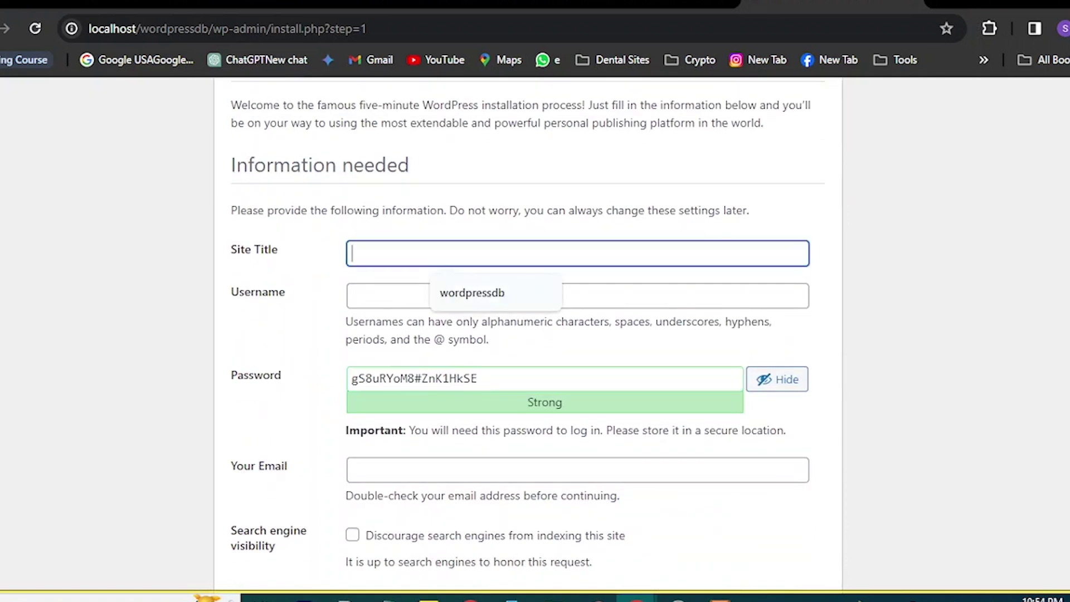
left_click(491, 293)
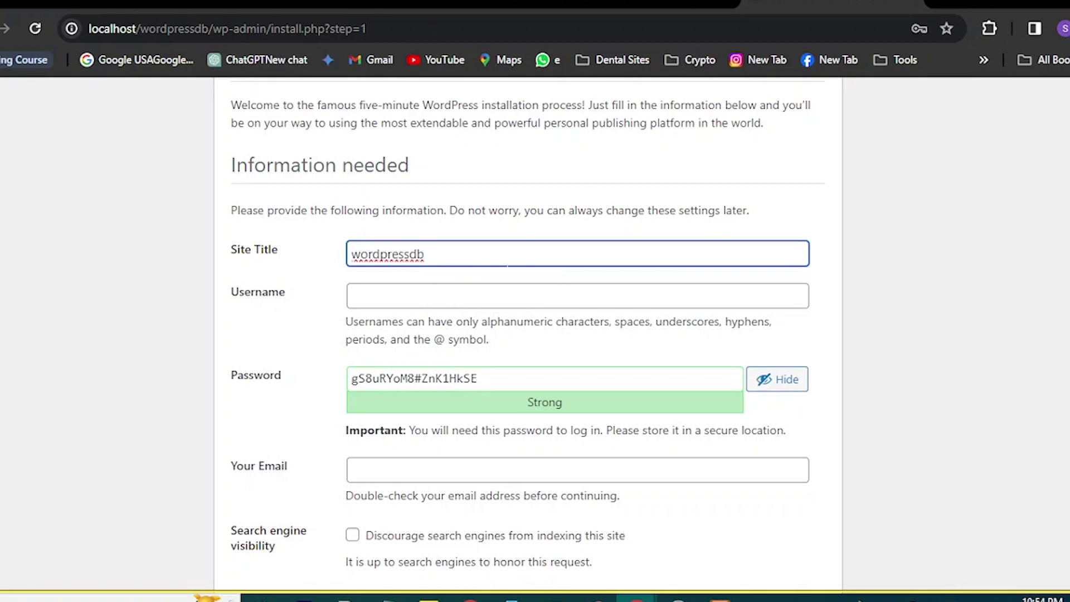
left_click(462, 285)
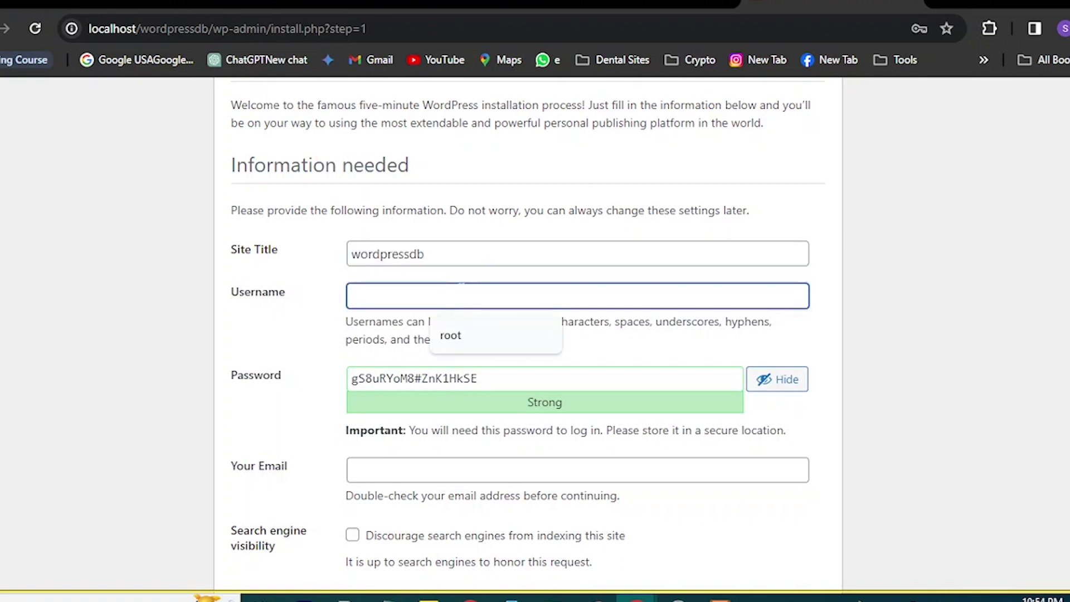
type("admin")
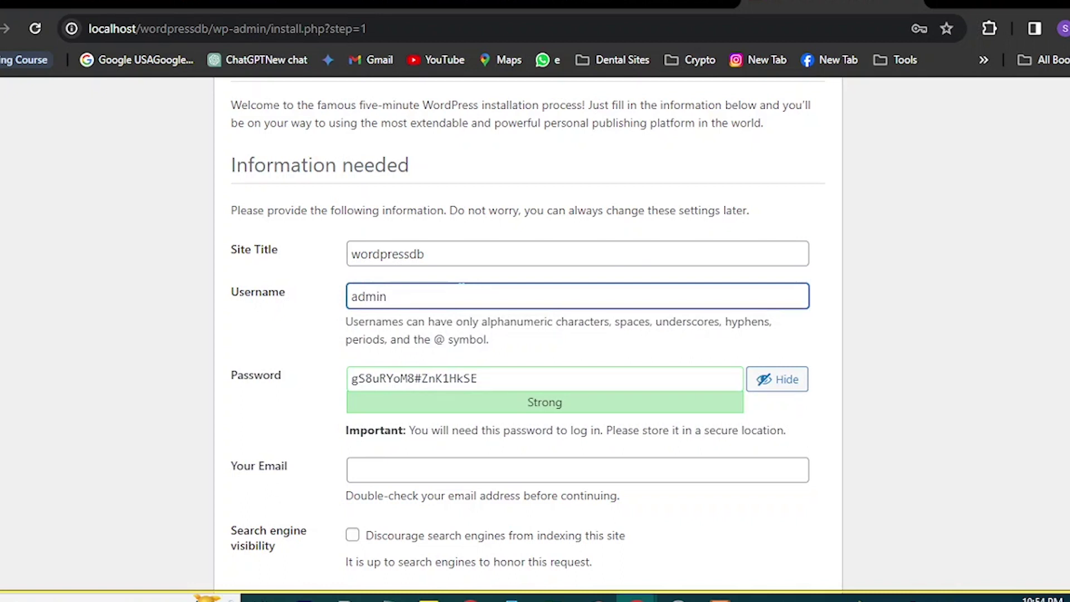
Fill in the admin e-mail, confirm the weak password, and install WordPress.
scroll(528, 280, "down", 1)
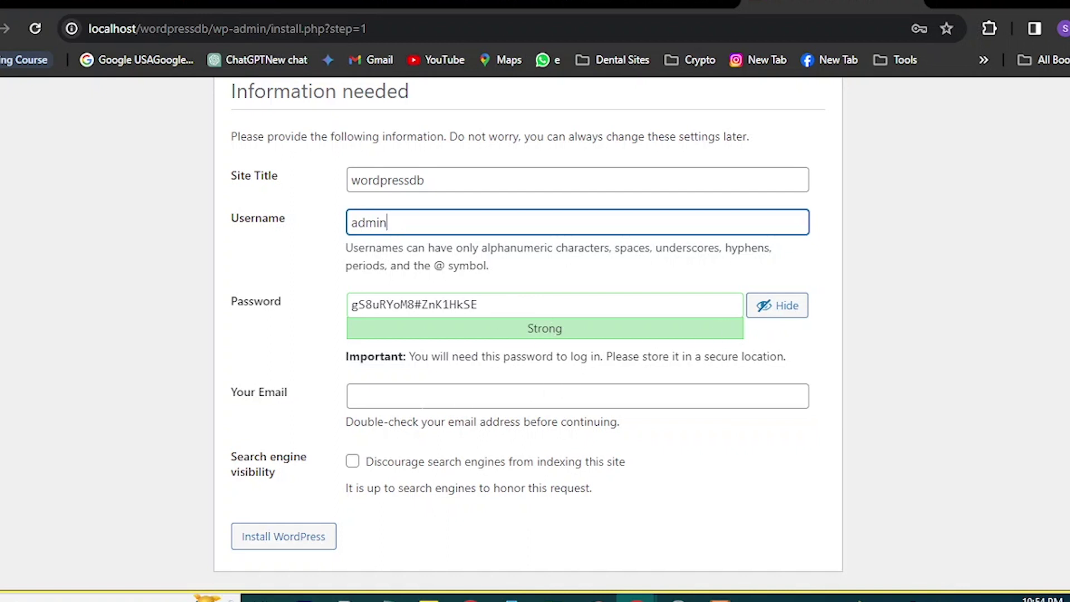
left_click(438, 395)
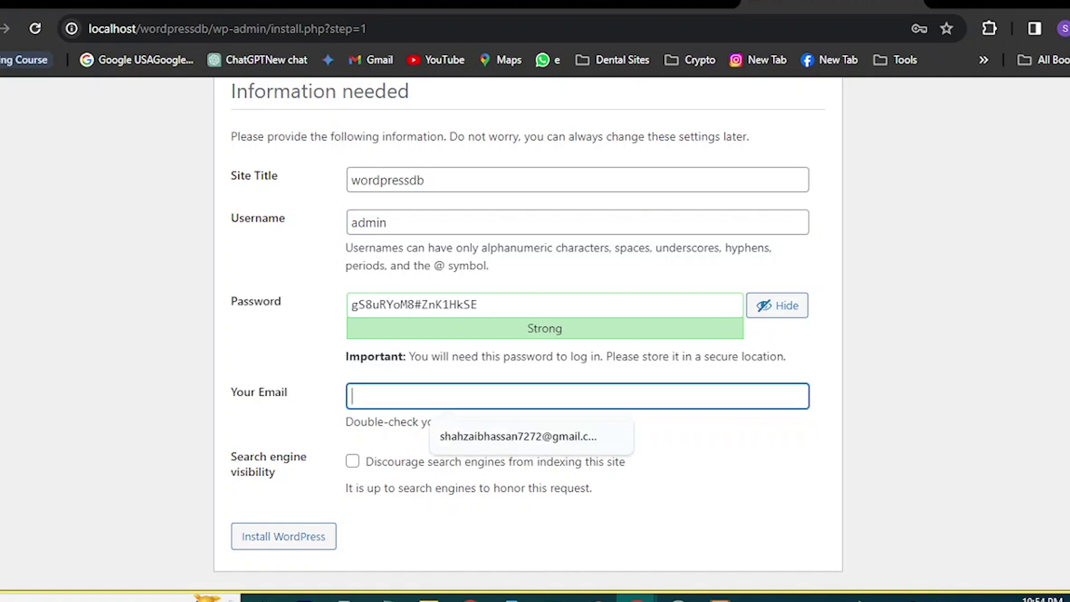
left_click(766, 453)
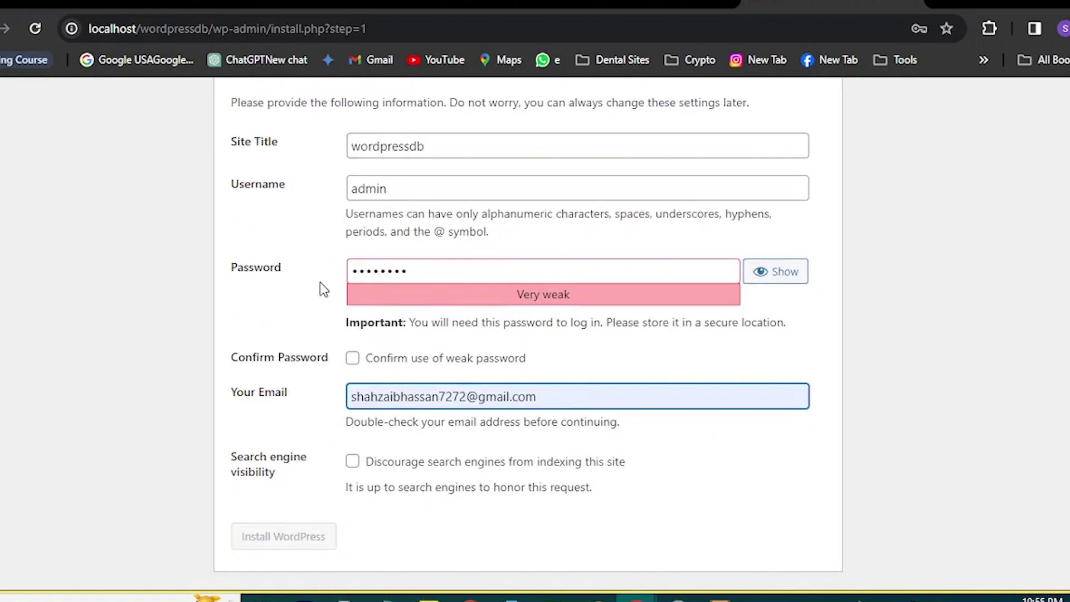
left_click(353, 359)
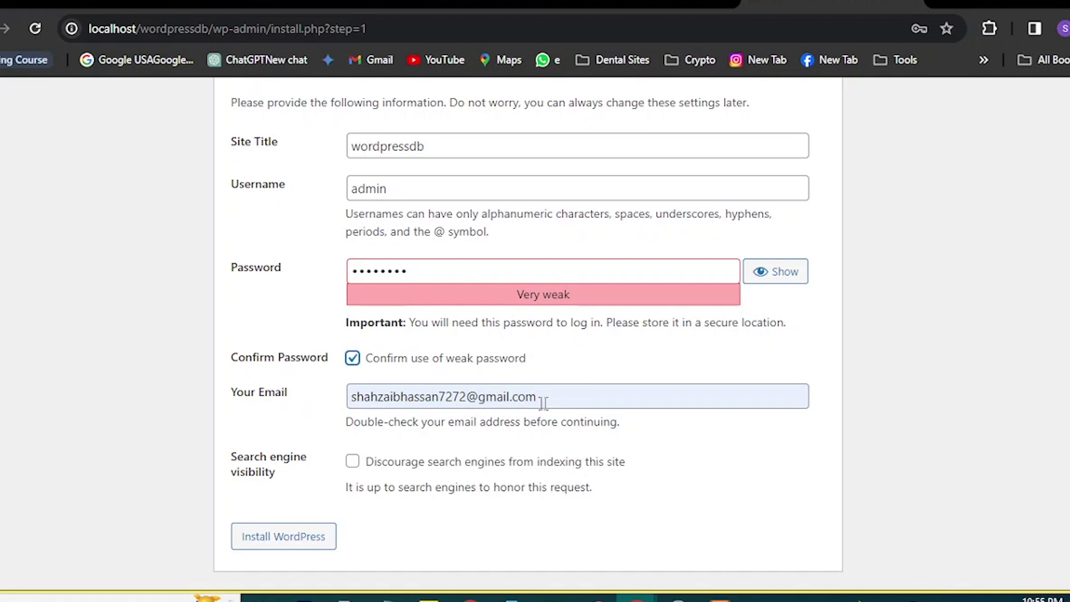
left_click(251, 538)
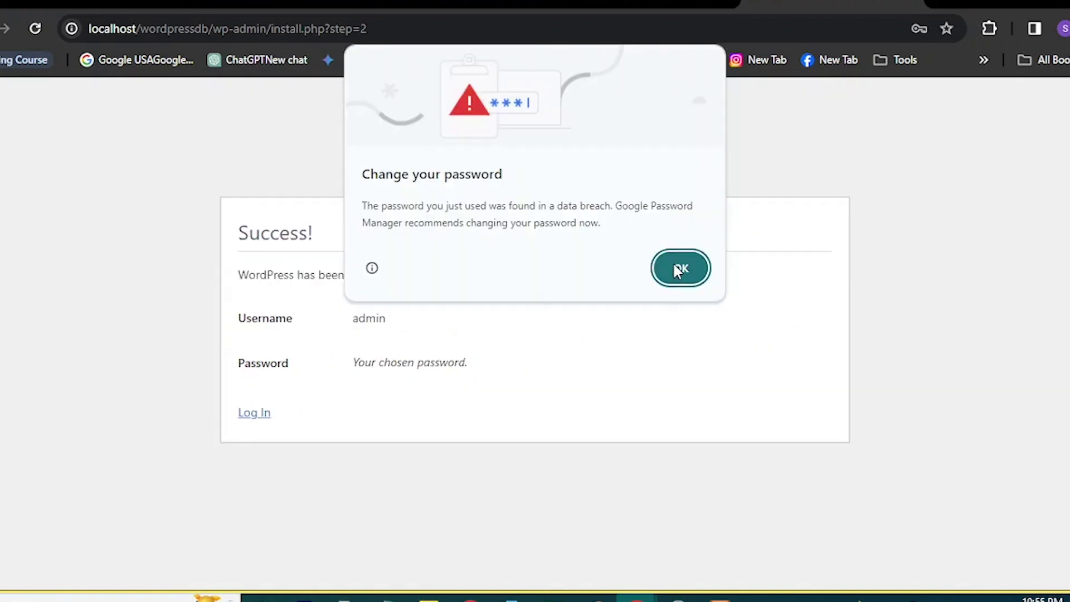
Dismiss Chrome's password warning and go to the WordPress Log In page.
left_click(676, 270)
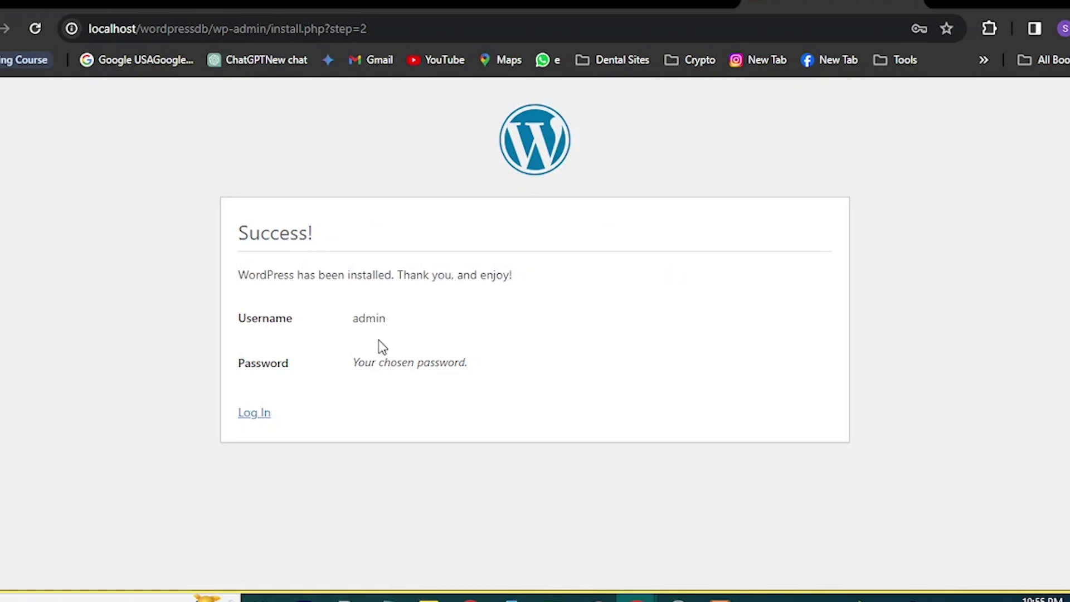
left_click(259, 417)
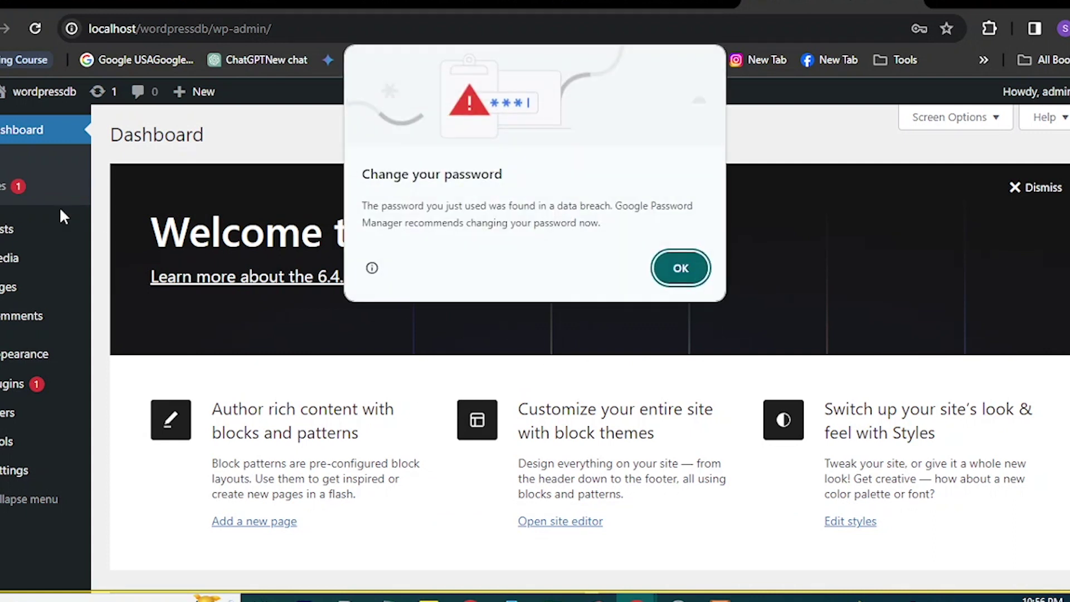
Dismiss the Change your password dialog and bring XAMPP Control Panel to the front.
left_click(691, 269)
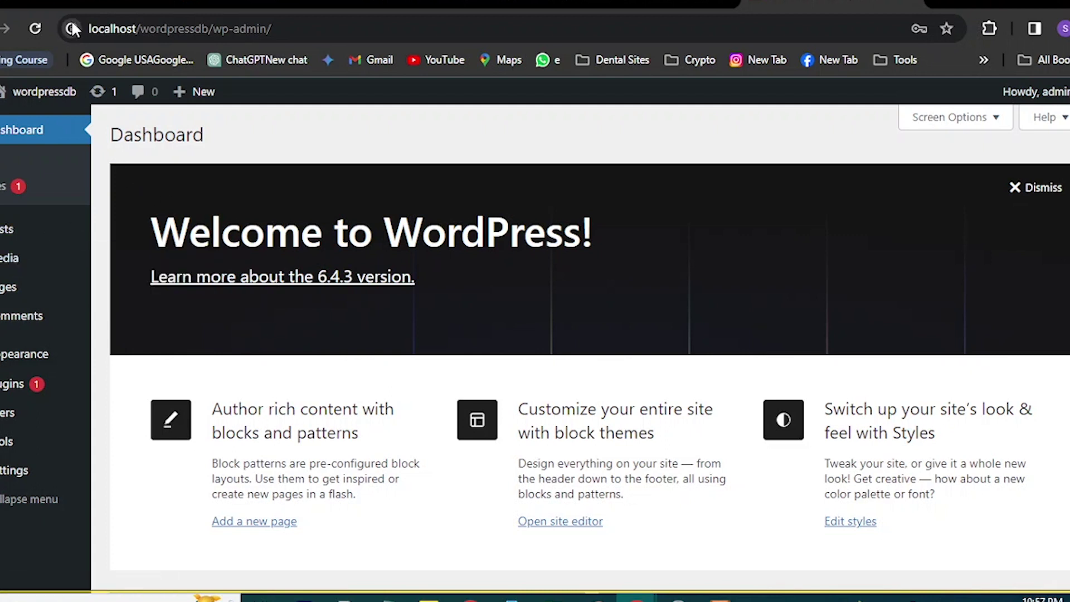
mouse_move(90, 271)
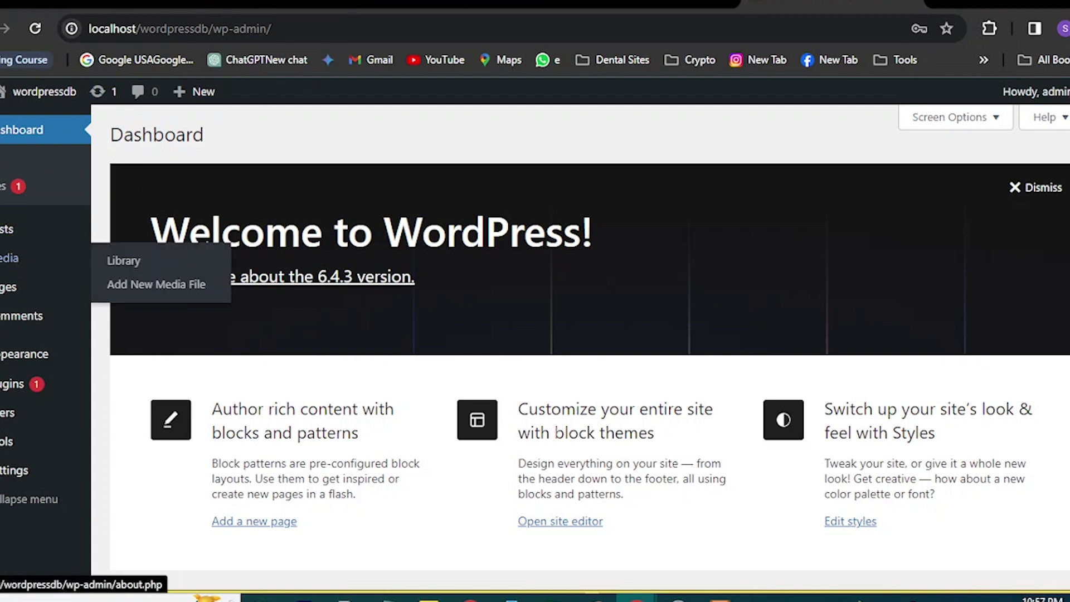
left_click(720, 598)
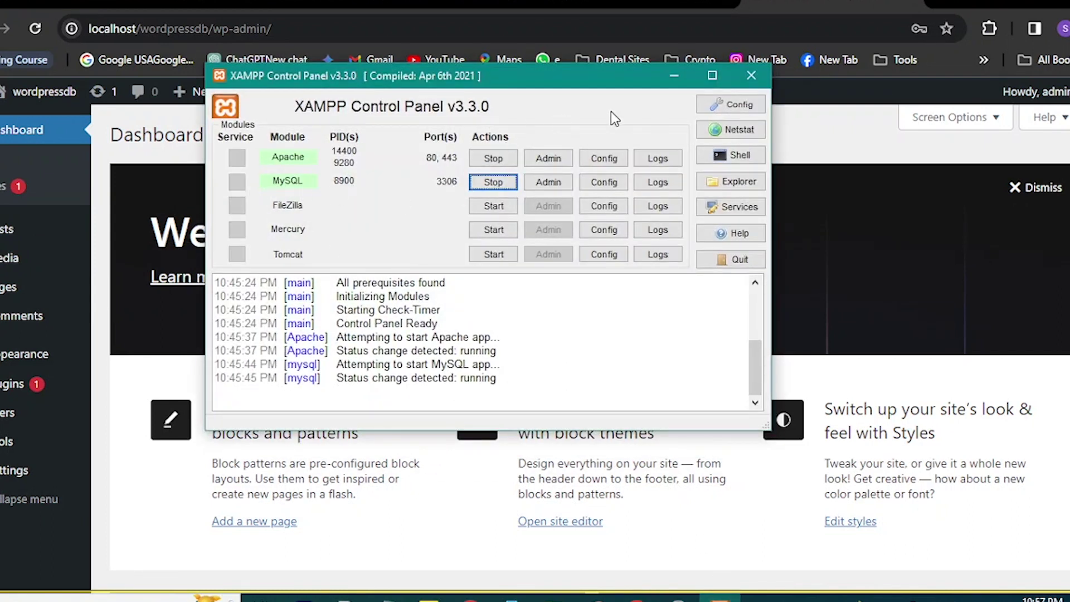
Minimise the XAMPP Control Panel v3.3.0 window.
mouse_move(720, 598)
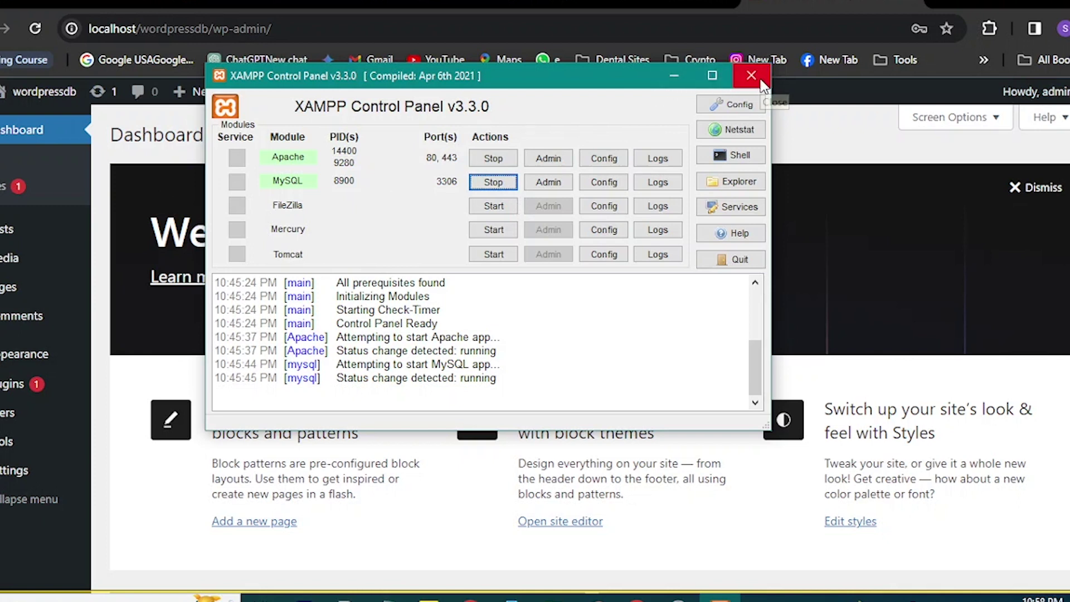
left_click(677, 71)
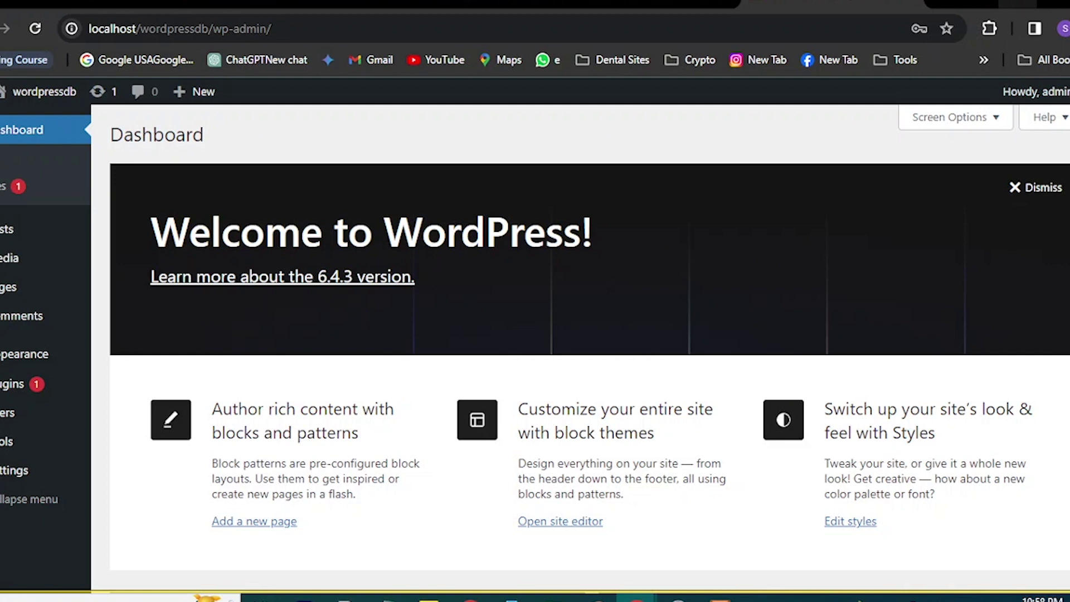
Run xampp-control from the D:\Wordpress folder as administrator.
key("alt+Tab")
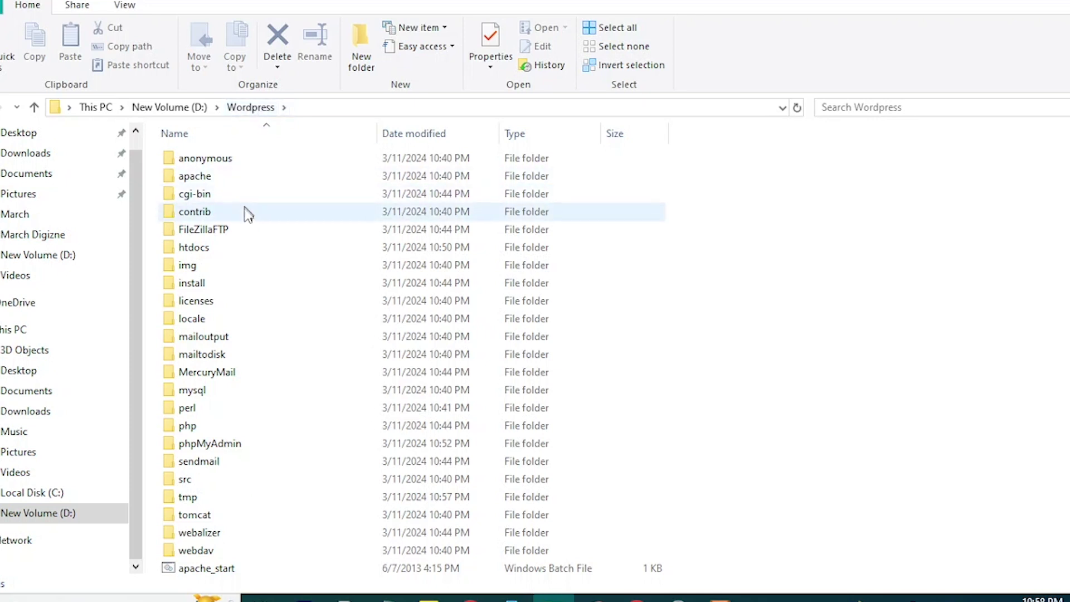
scroll(239, 341, "down", 9)
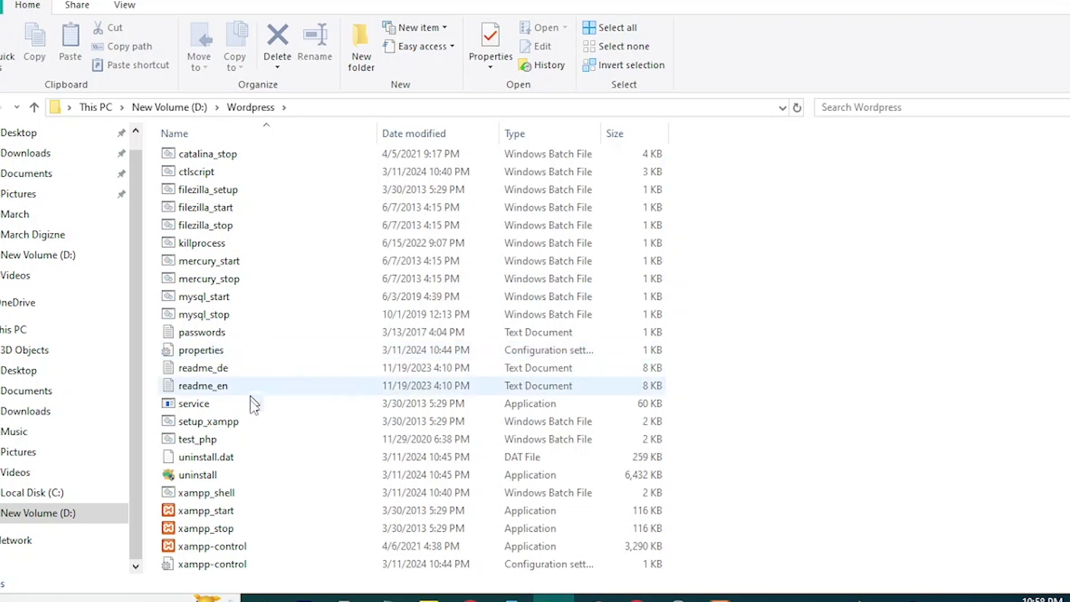
left_click(241, 549)
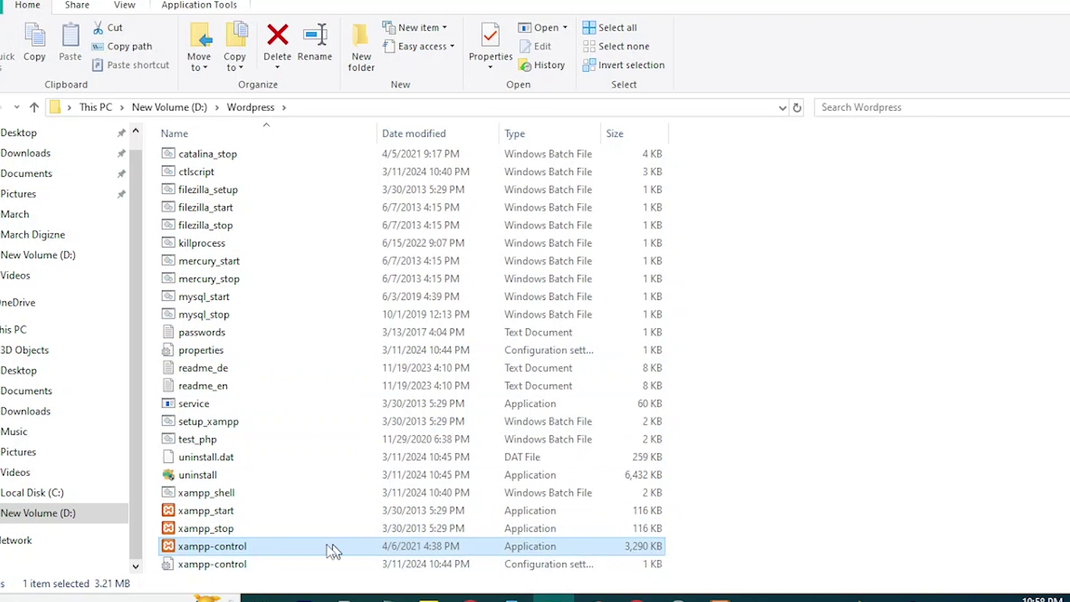
right_click(265, 549)
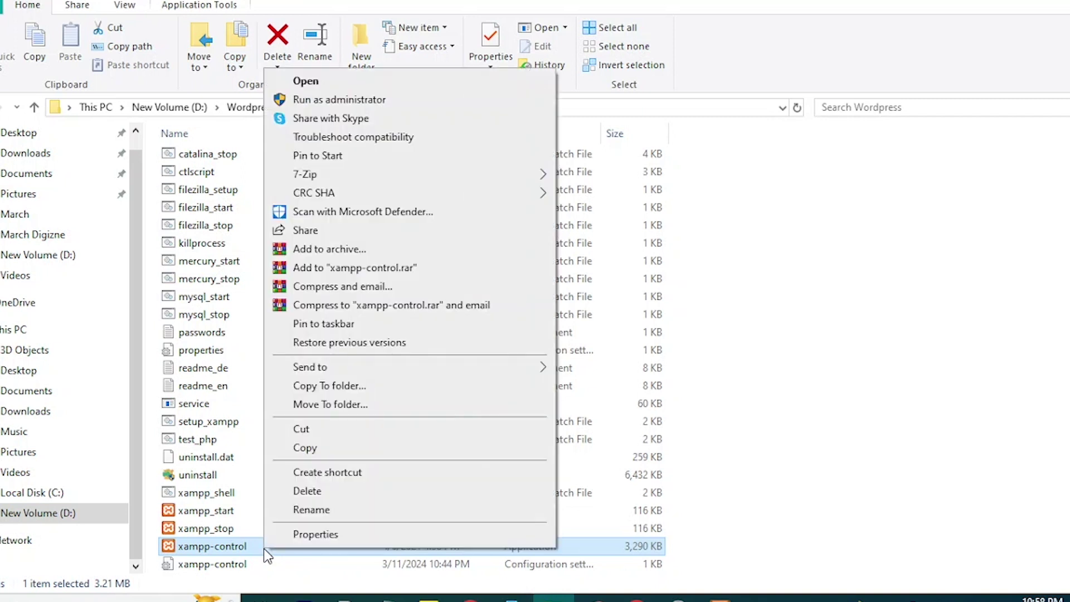
left_click(346, 102)
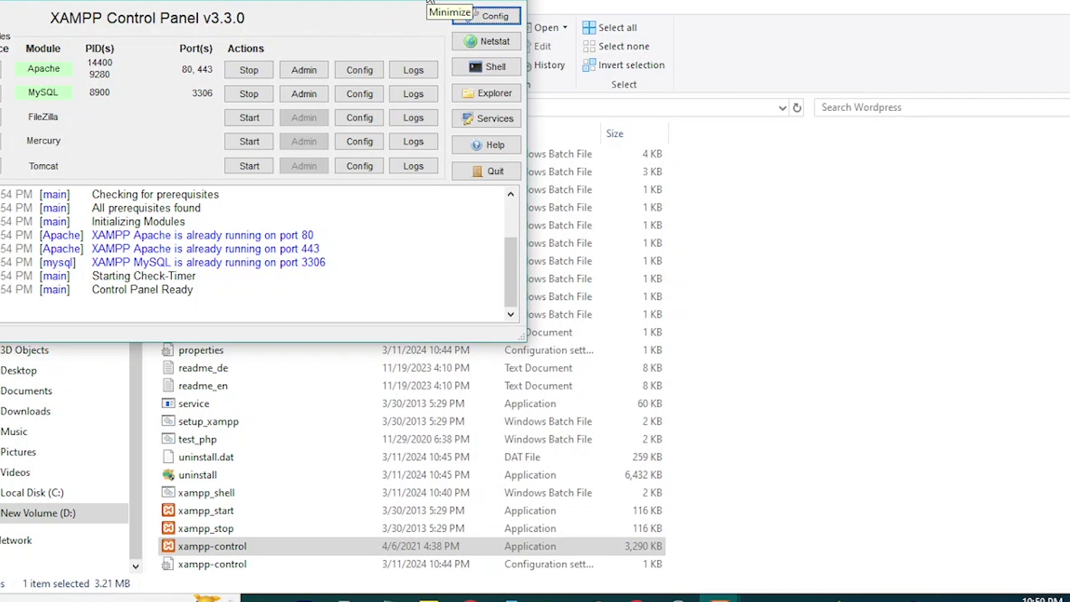
Minimise XAMPP and return to the WordPress dashboard in Chrome.
left_click(429, 2)
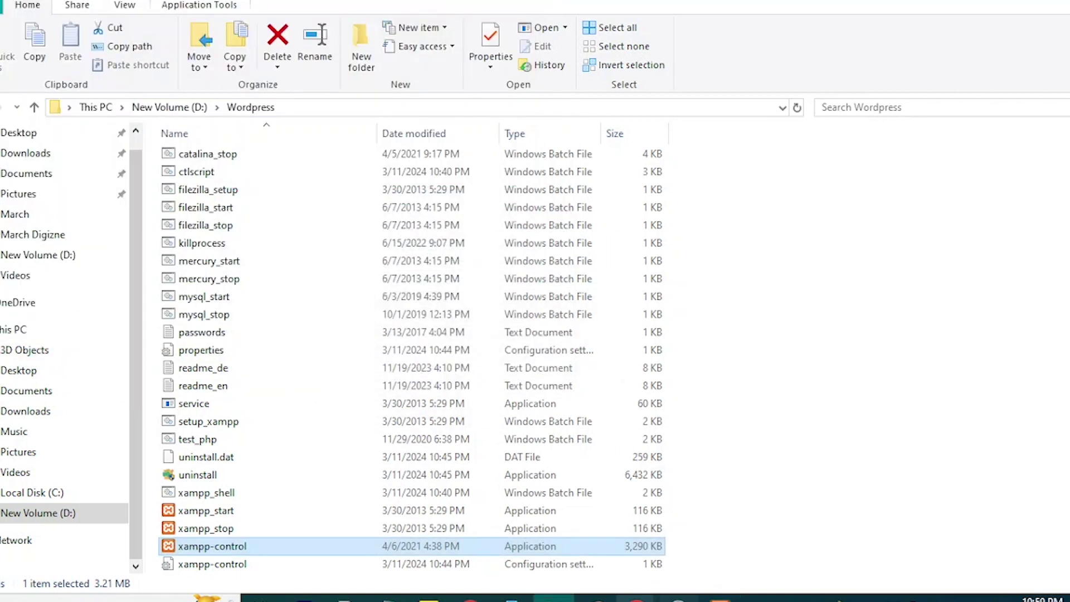
mouse_move(637, 597)
left_click(554, 521)
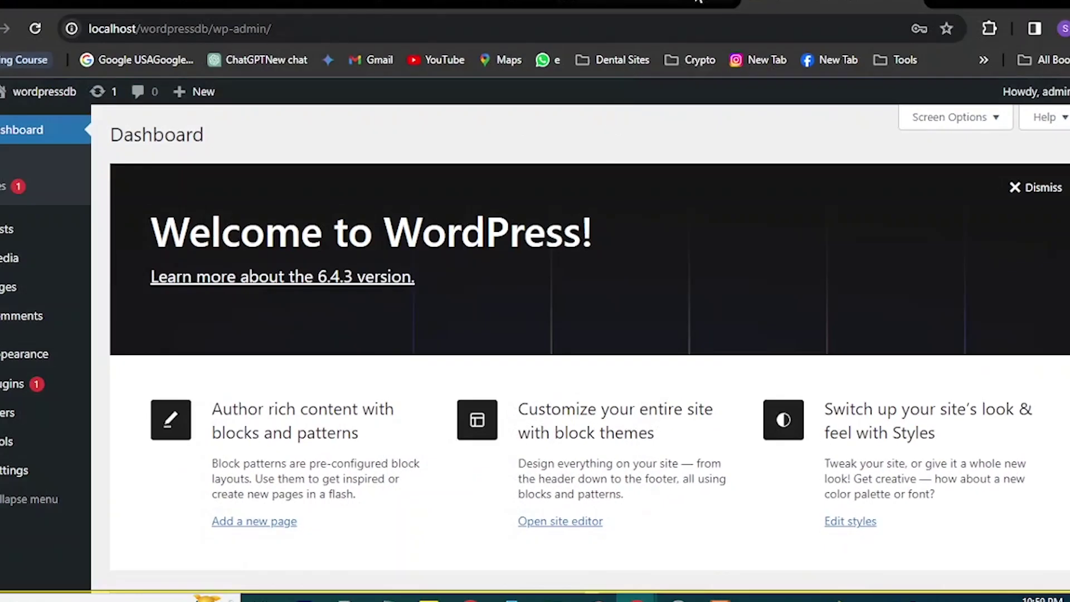
left_click(505, 22)
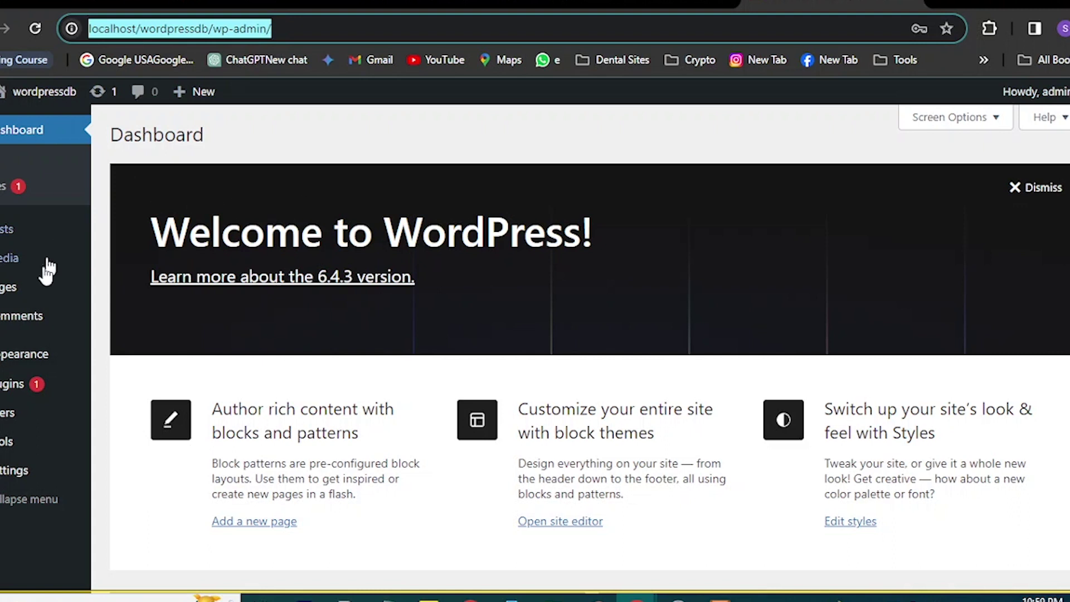
mouse_move(50, 276)
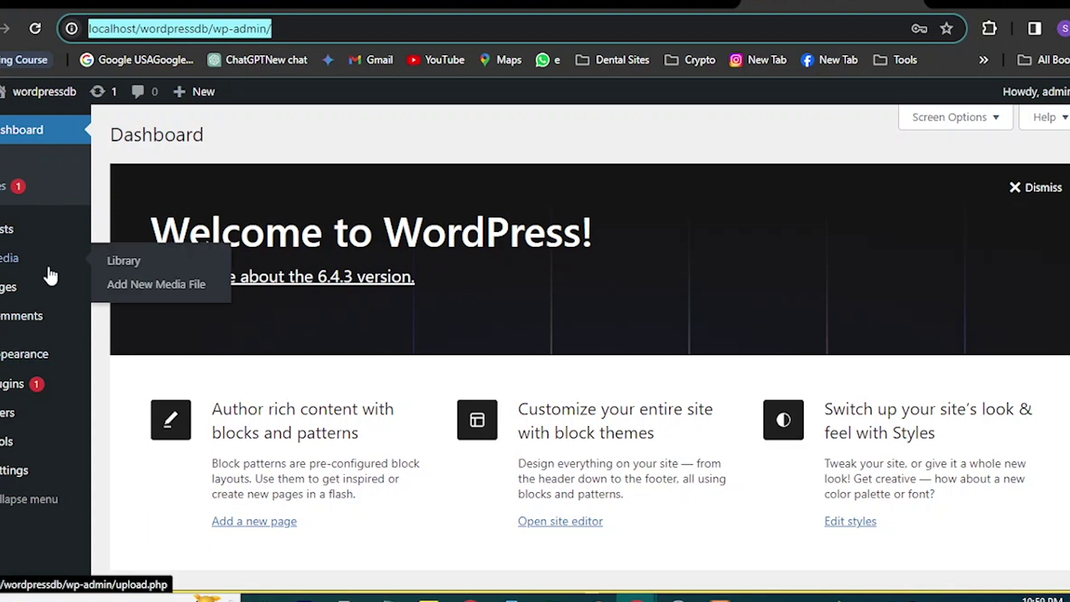
mouse_move(38, 378)
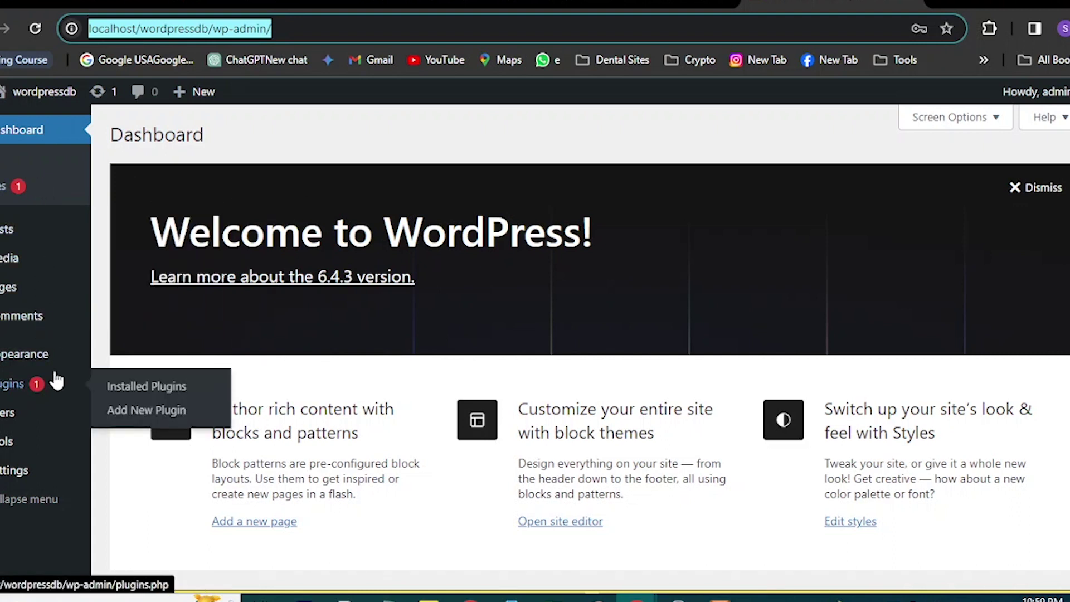